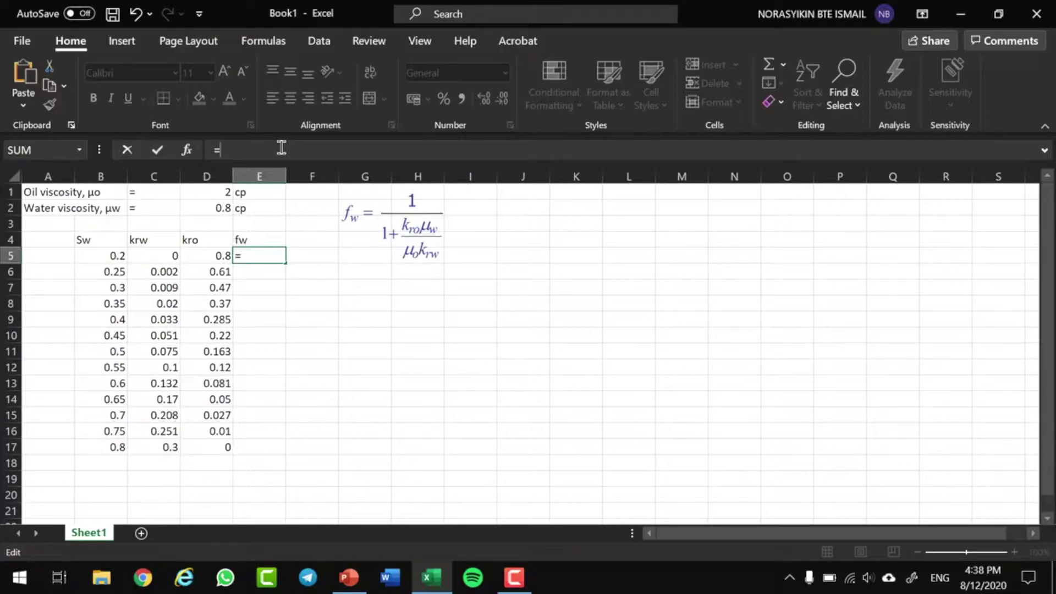
# - Begin the fw formula in cell E5 as =1/(1+((D5*$D$2)/(, with an absolute reference to the water viscosity
pyautogui.write('(1+((')
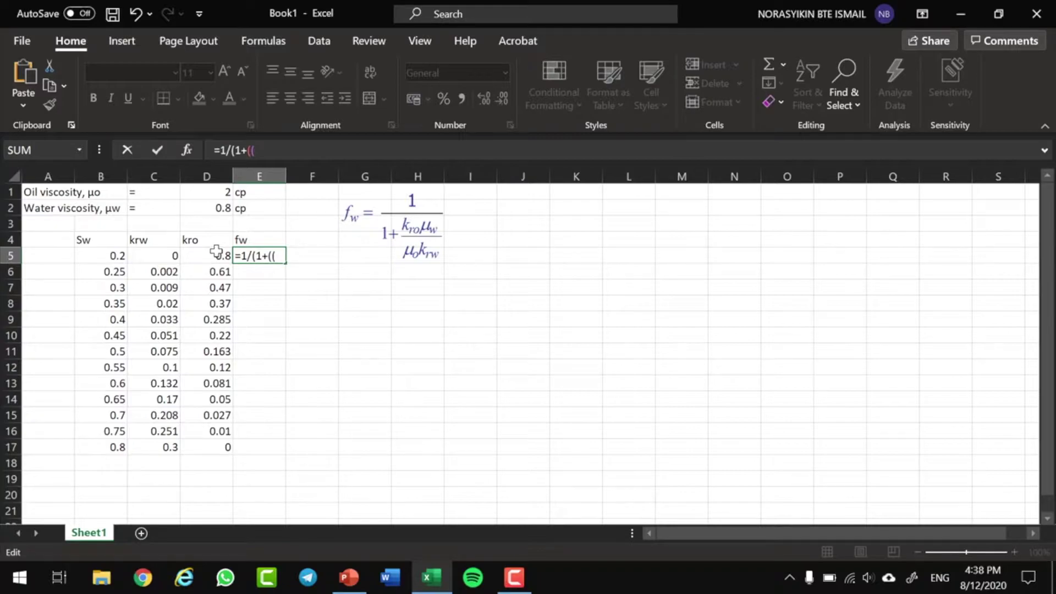
pyautogui.click(216, 252)
pyautogui.write('*')
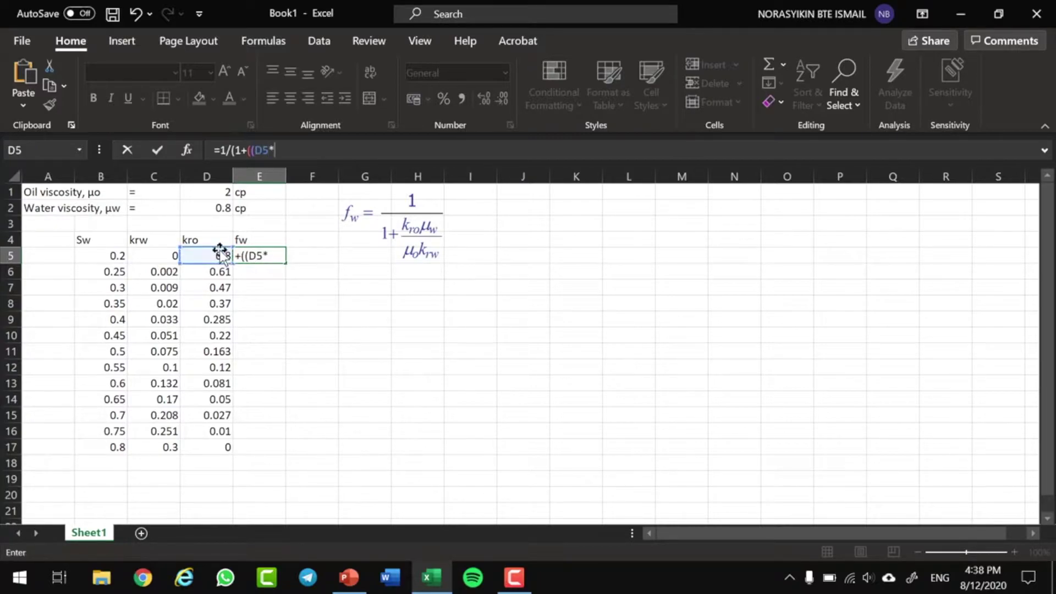
pyautogui.click(203, 205)
pyautogui.click(277, 151)
pyautogui.write('$D$2)/(')
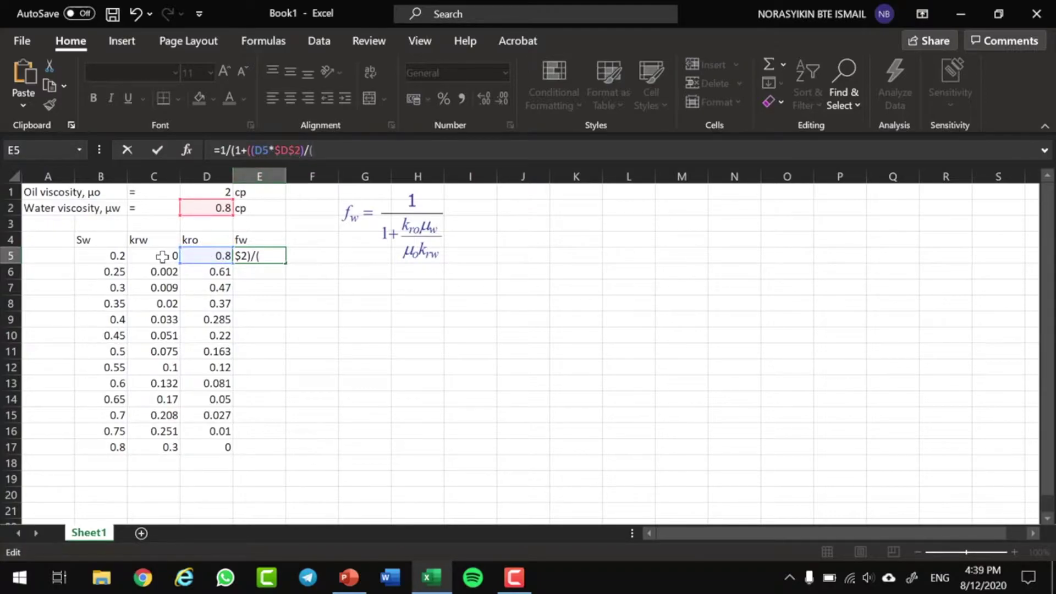
# - Complete the E5 formula's denominator with the absolute oil viscosity times krw, giving =1/(1+((D5*$D$2)/($D$1*C5)))
pyautogui.click(198, 192)
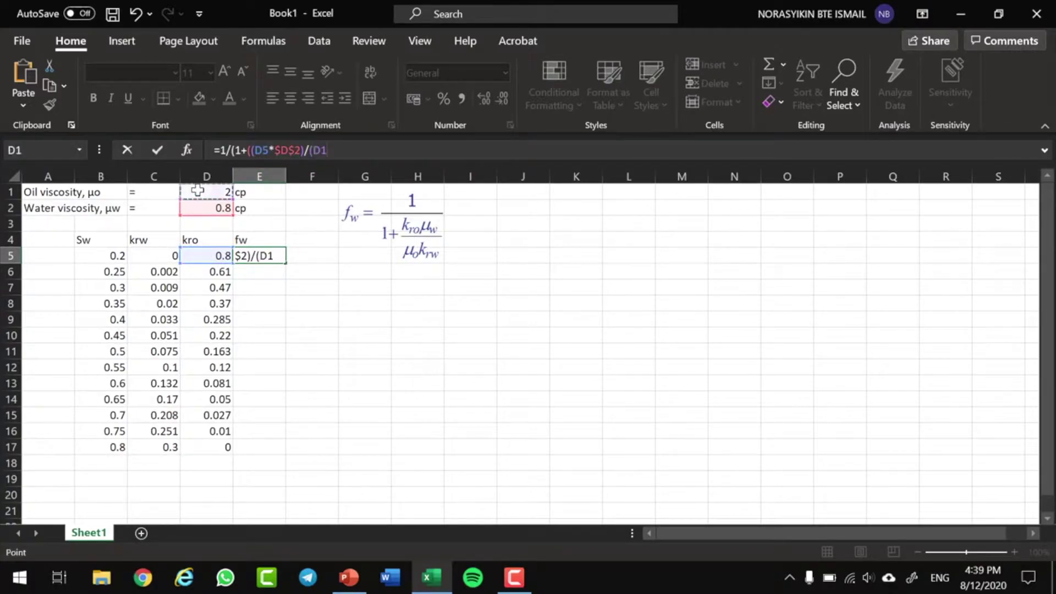
pyautogui.press('Left')
pyautogui.press('Right')
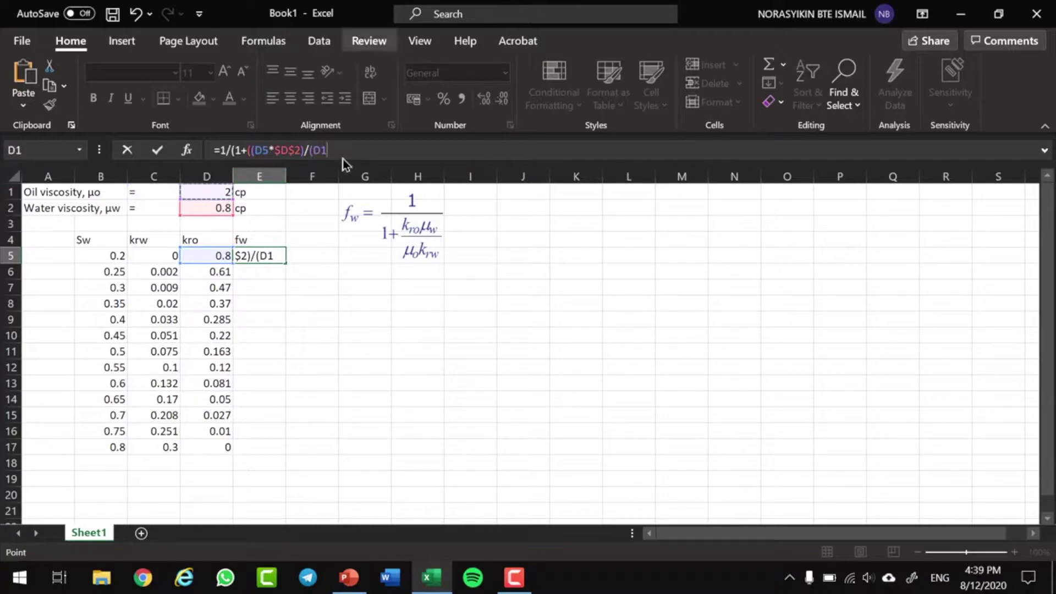
pyautogui.click(340, 152)
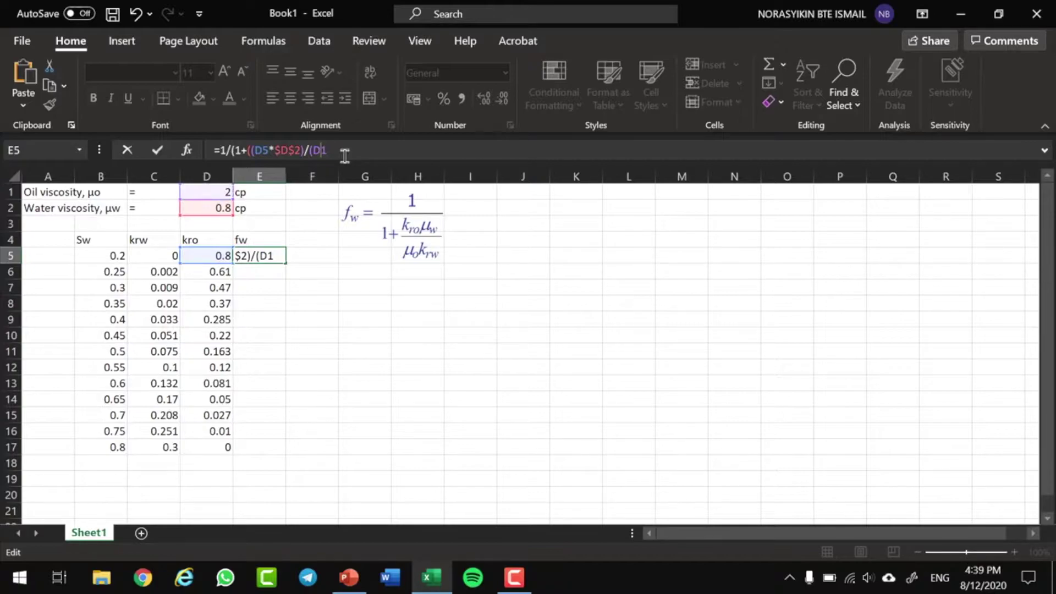
pyautogui.write('$1*')
pyautogui.click(154, 257)
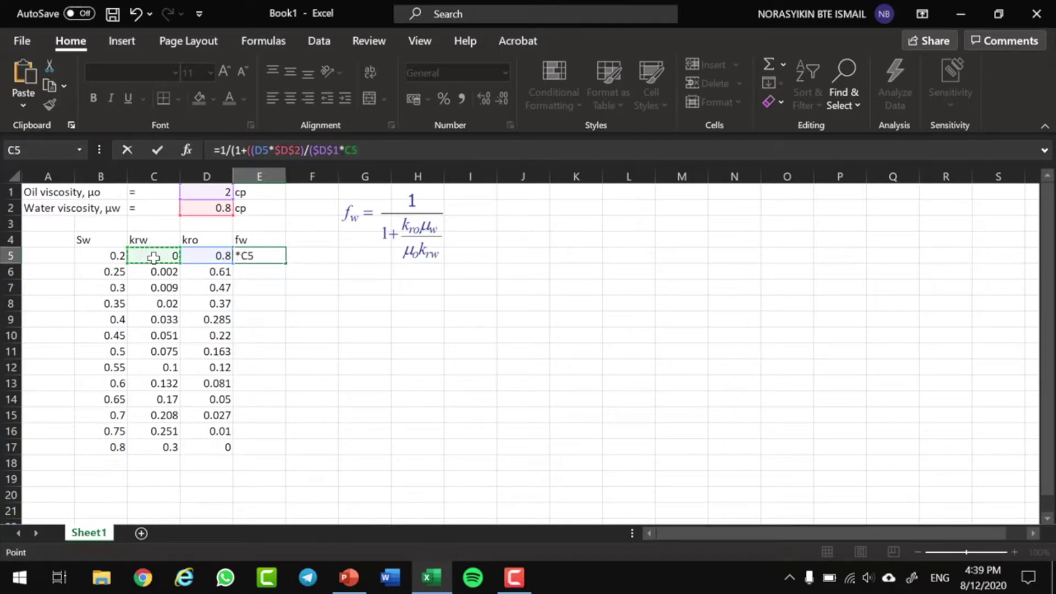
pyautogui.write(')')
pyautogui.press('Return')
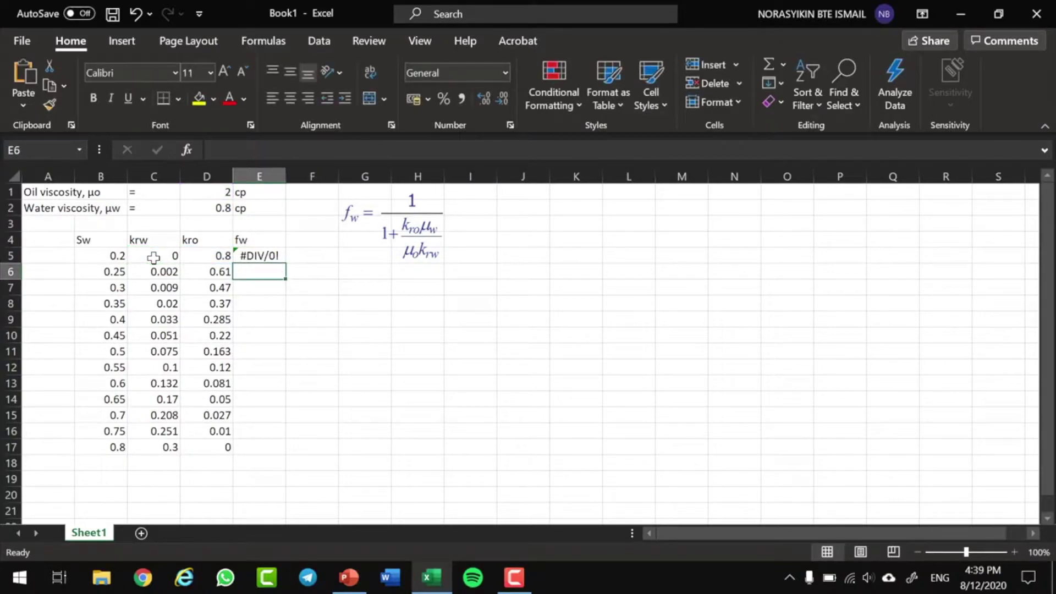
# - Check the formula in E5 and fill it down the fw column to E17
pyautogui.click(261, 254)
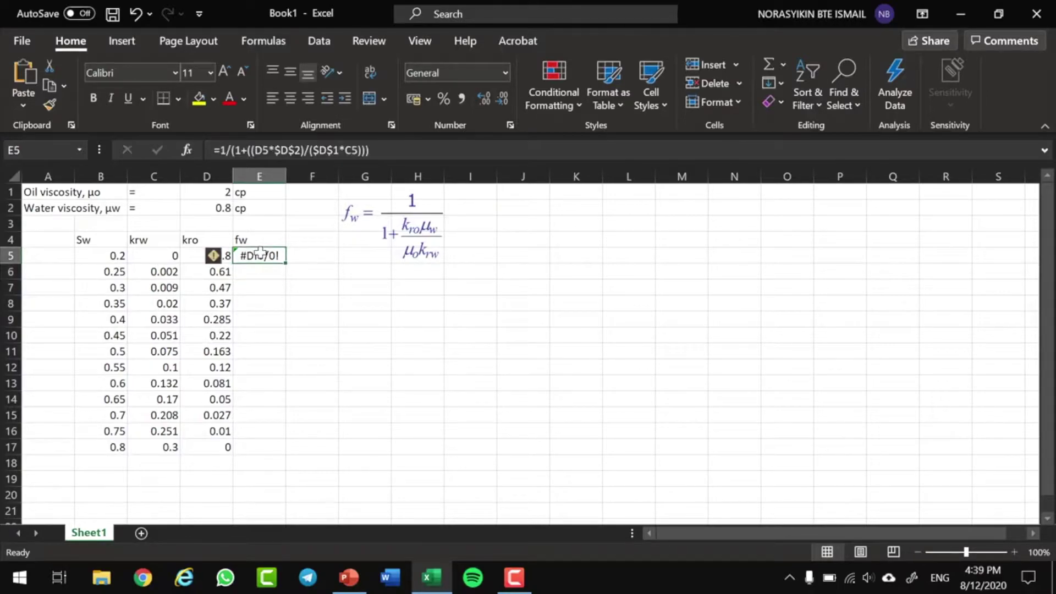
pyautogui.doubleClick(261, 254)
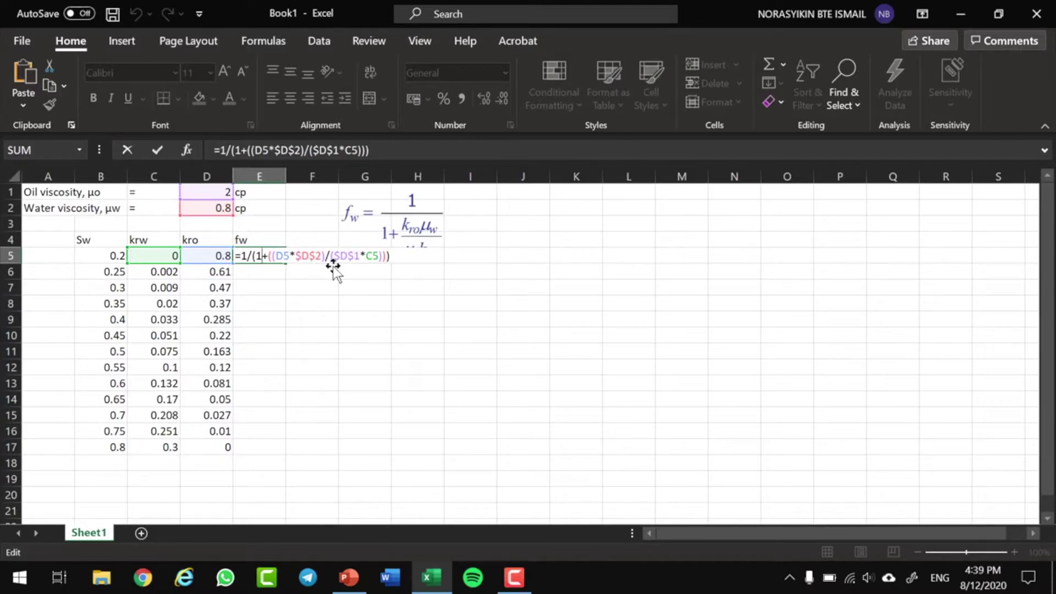
pyautogui.press('Return')
pyautogui.click(278, 257)
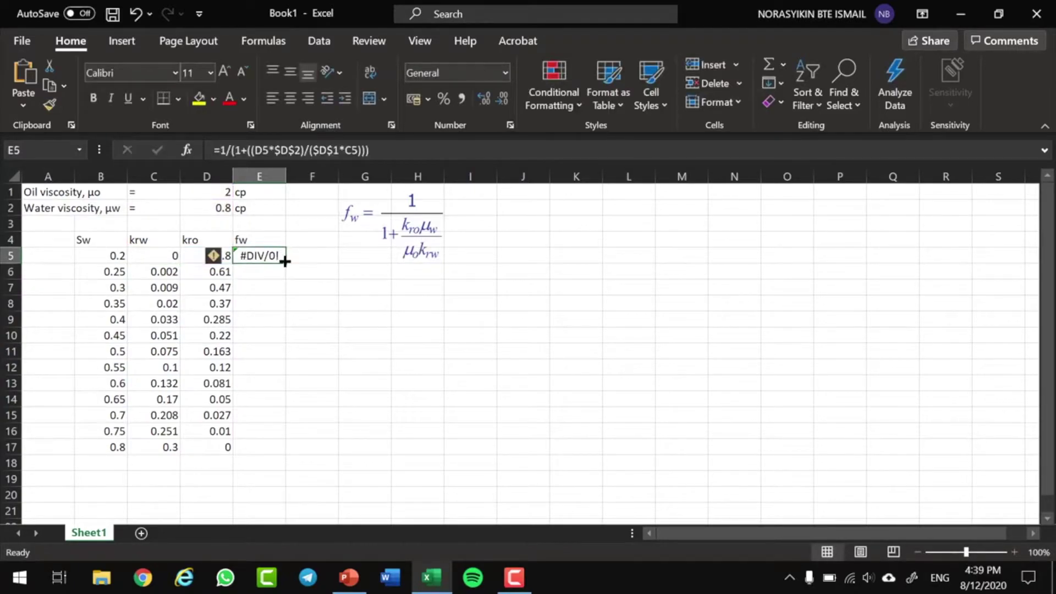
pyautogui.doubleClick(285, 263)
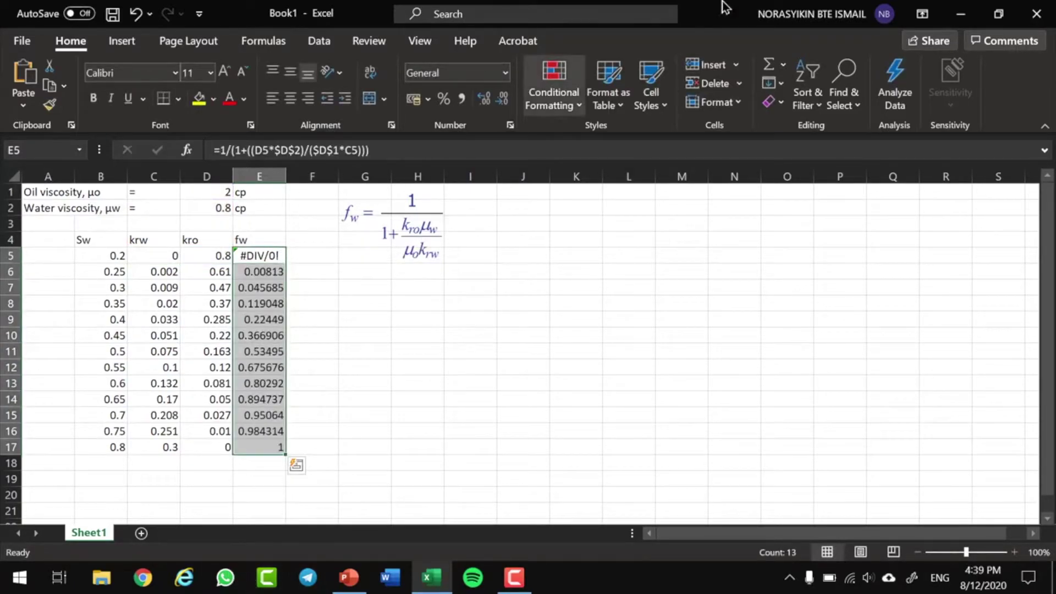
# - Overwrite E5 with 0 and compare the fw column against the table on the PowerPoint slide behind the reduced workbook window
pyautogui.doubleClick(702, 16)
pyautogui.moveTo(704, 16); pyautogui.dragTo(617, 63)
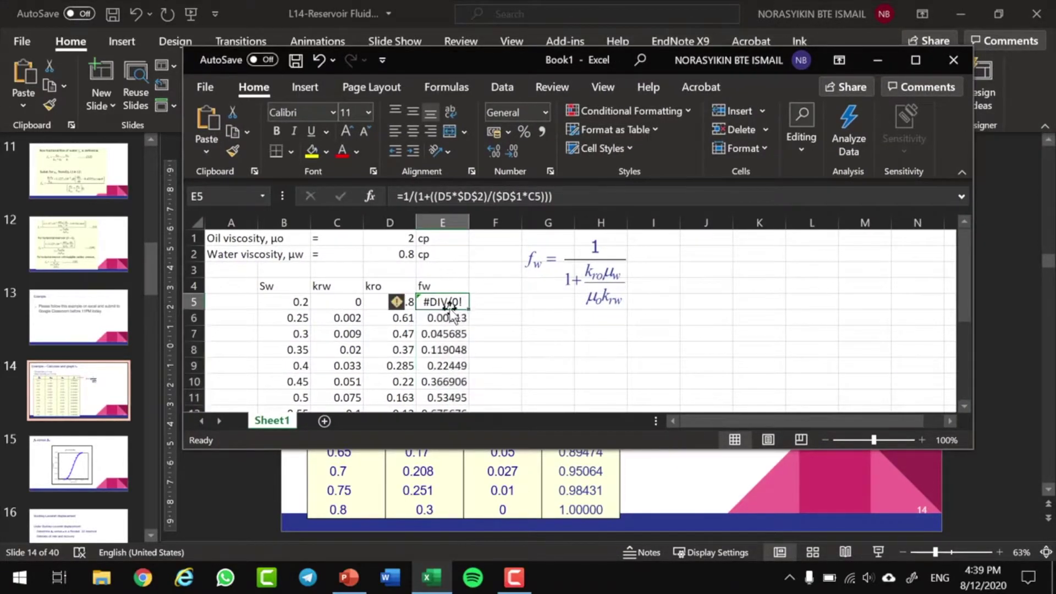
pyautogui.write('0')
pyautogui.press('Return')
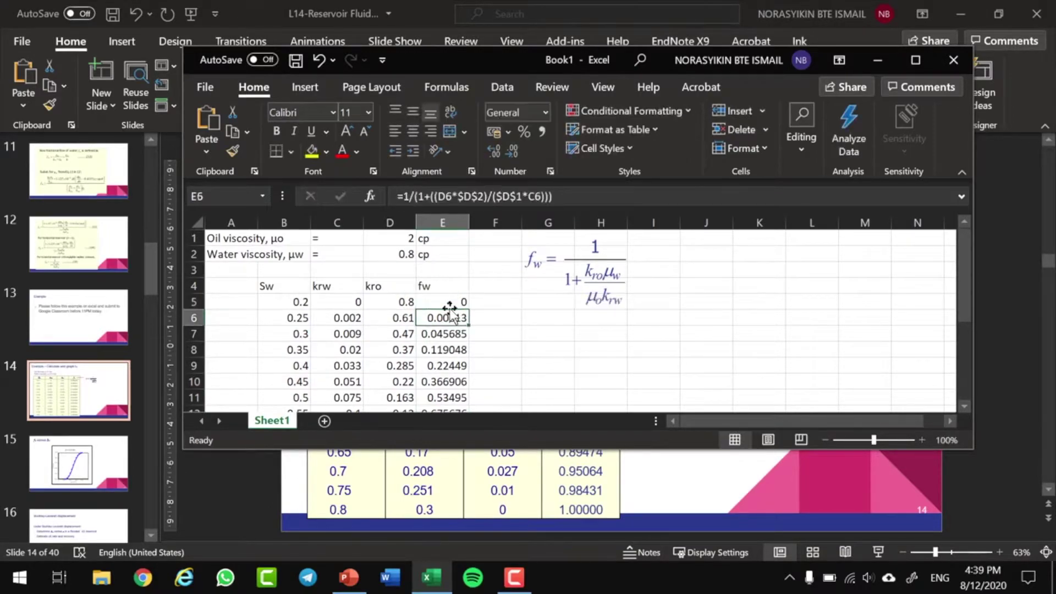
pyautogui.moveTo(478, 62); pyautogui.dragTo(894, 101)
pyautogui.scroll(-2, 851, 337)
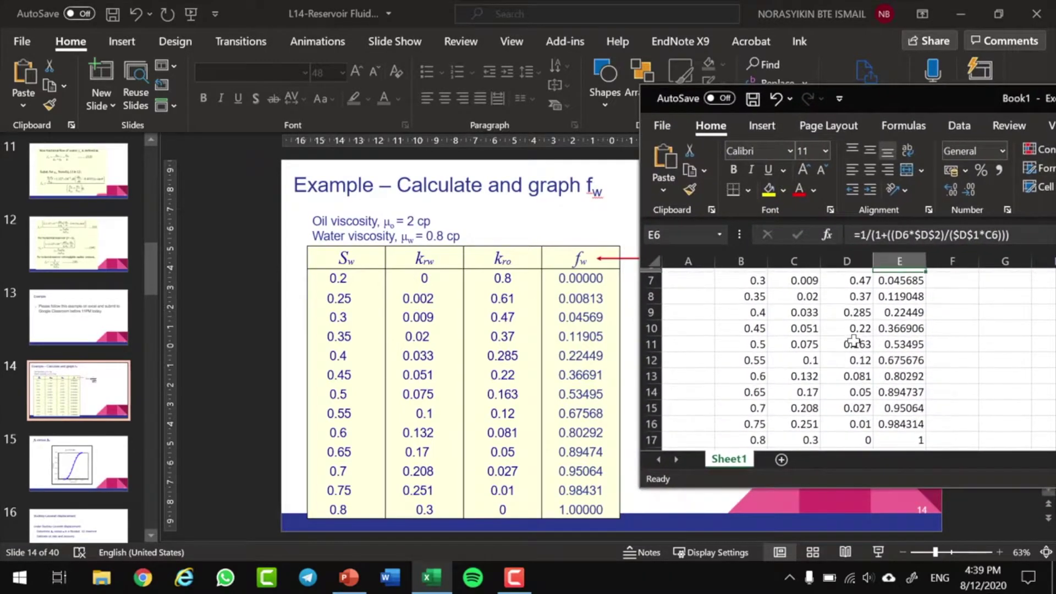
# - Maximize the workbook window and fill cell E5 with yellow
pyautogui.doubleClick(968, 106)
pyautogui.scroll(2, 354, 319)
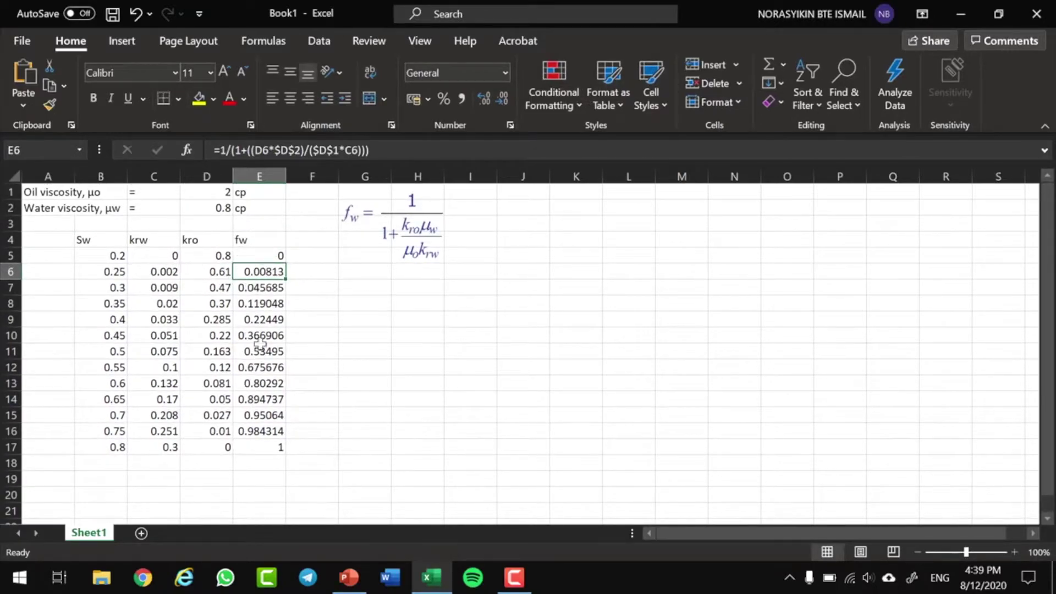
pyautogui.click(247, 254)
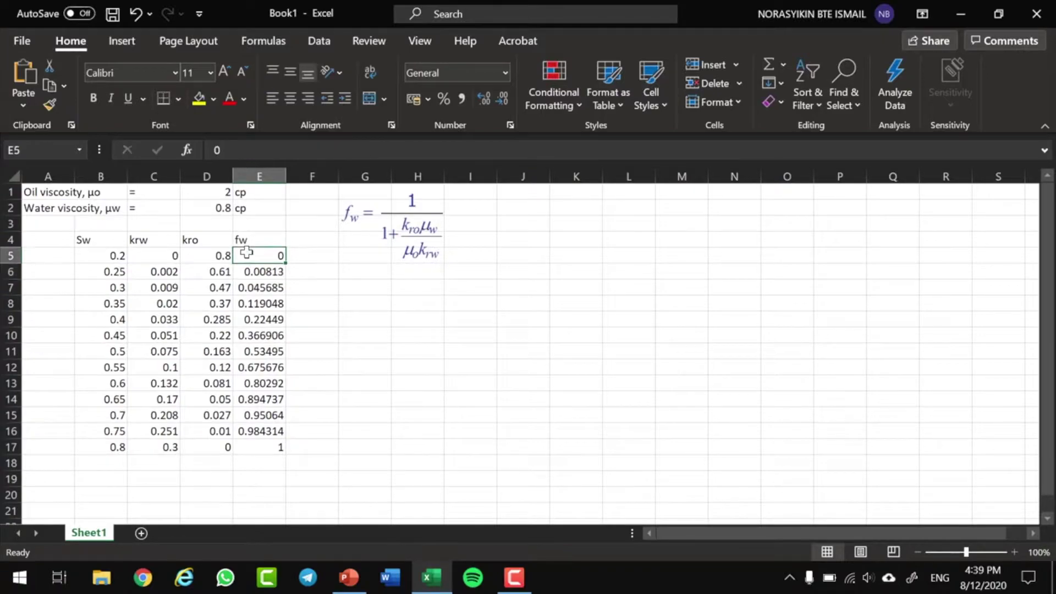
pyautogui.click(199, 101)
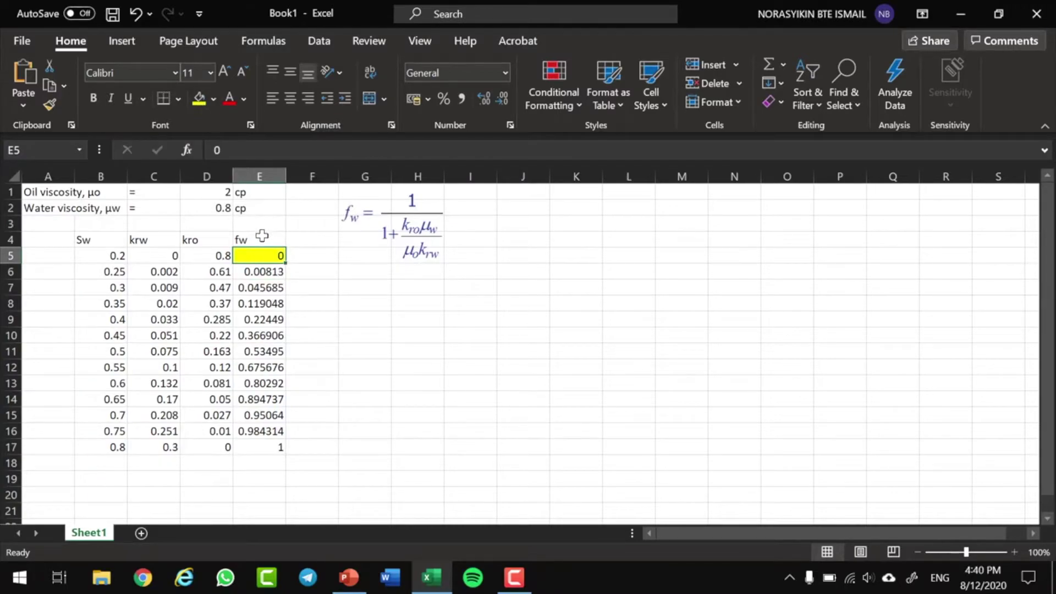
# - Switch to the PowerPoint lecture and review the fractional flow equations on slides 12 and 11
pyautogui.click(349, 577)
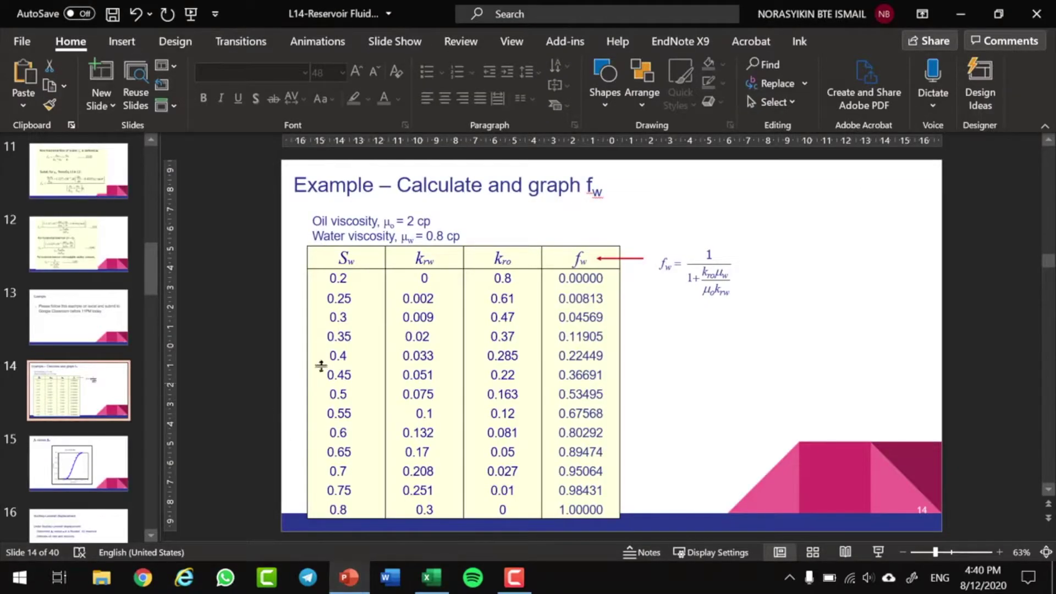
pyautogui.scroll(5, 94, 310)
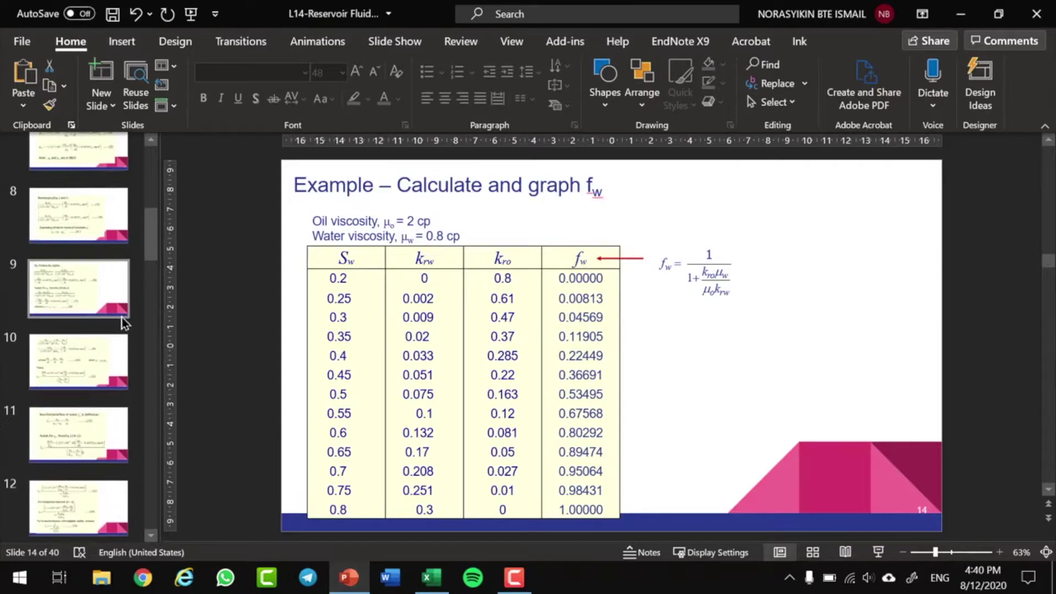
pyautogui.scroll(-4, 83, 330)
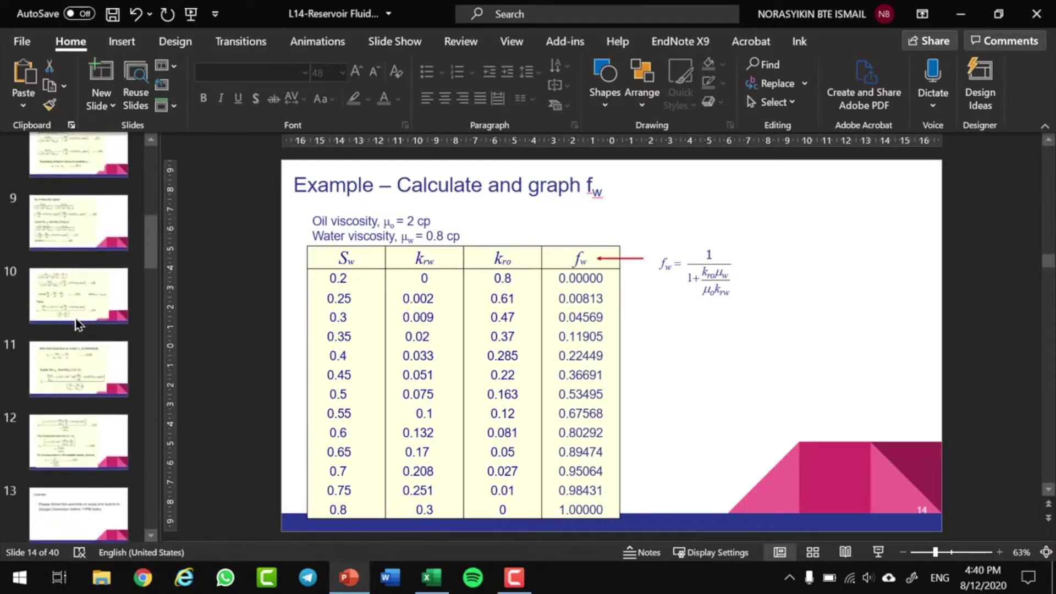
pyautogui.click(79, 325)
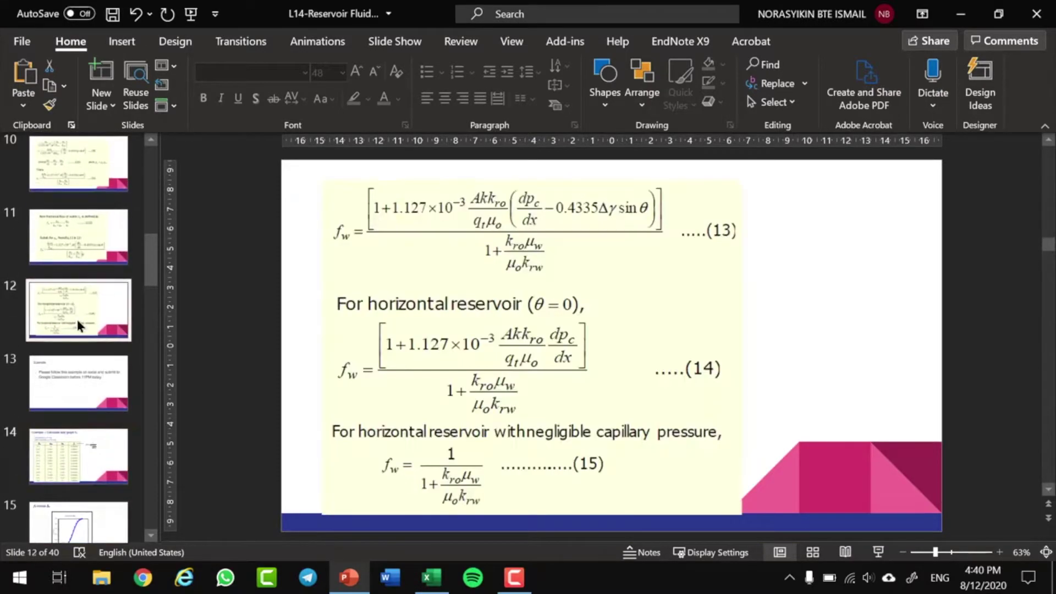
pyautogui.click(72, 258)
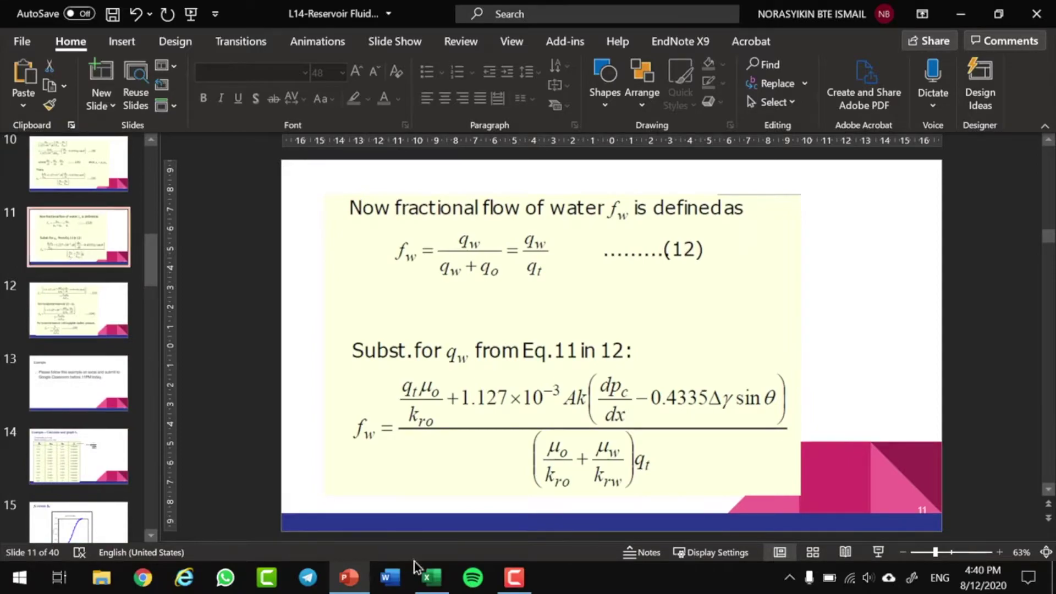
# - Return to the Excel workbook and fill cell E17, the last fw value, with yellow
pyautogui.click(431, 577)
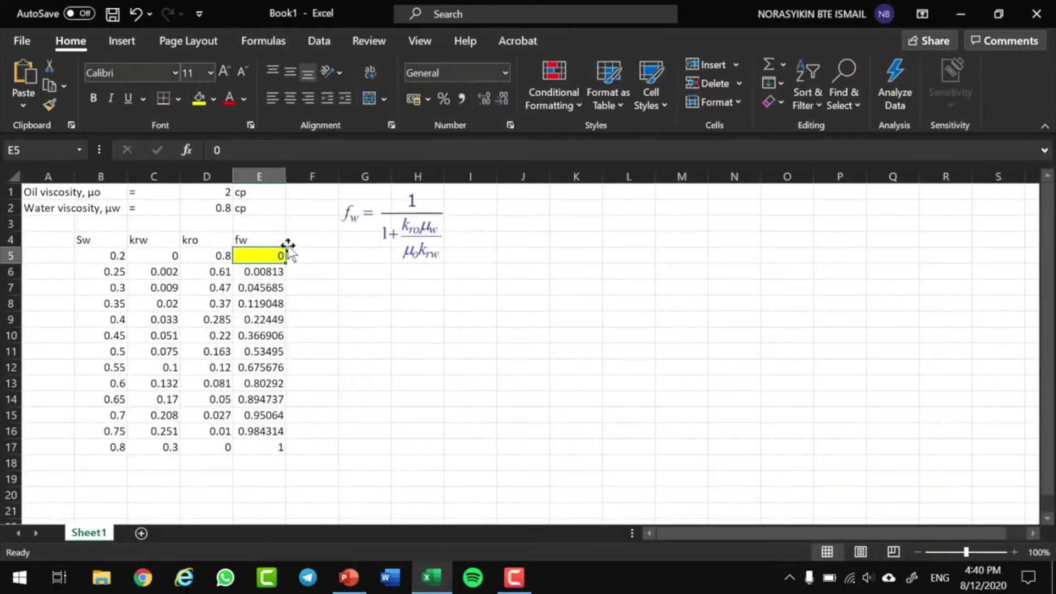
pyautogui.click(273, 443)
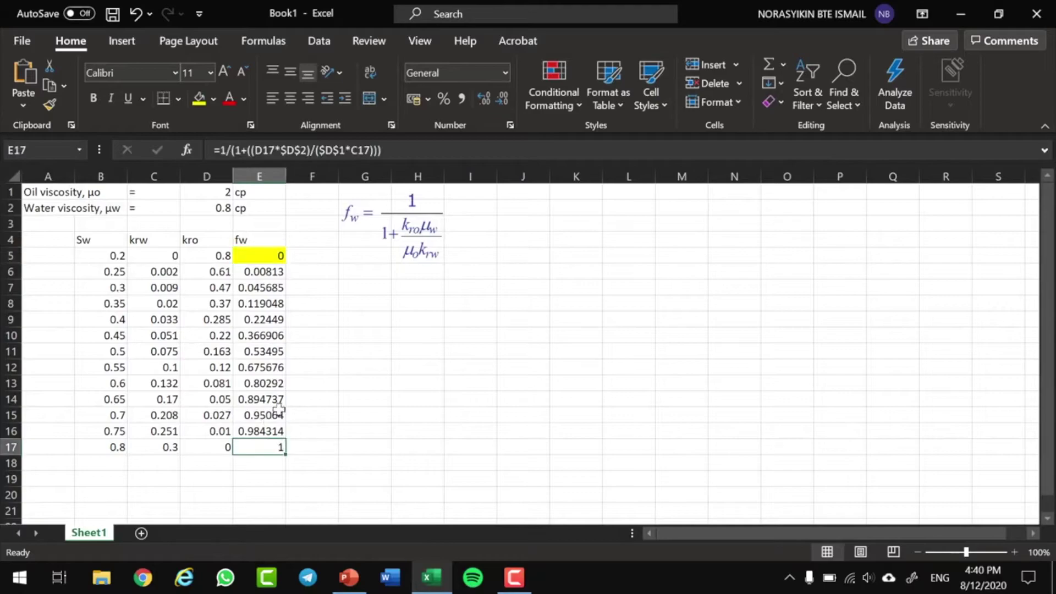
pyautogui.click(199, 99)
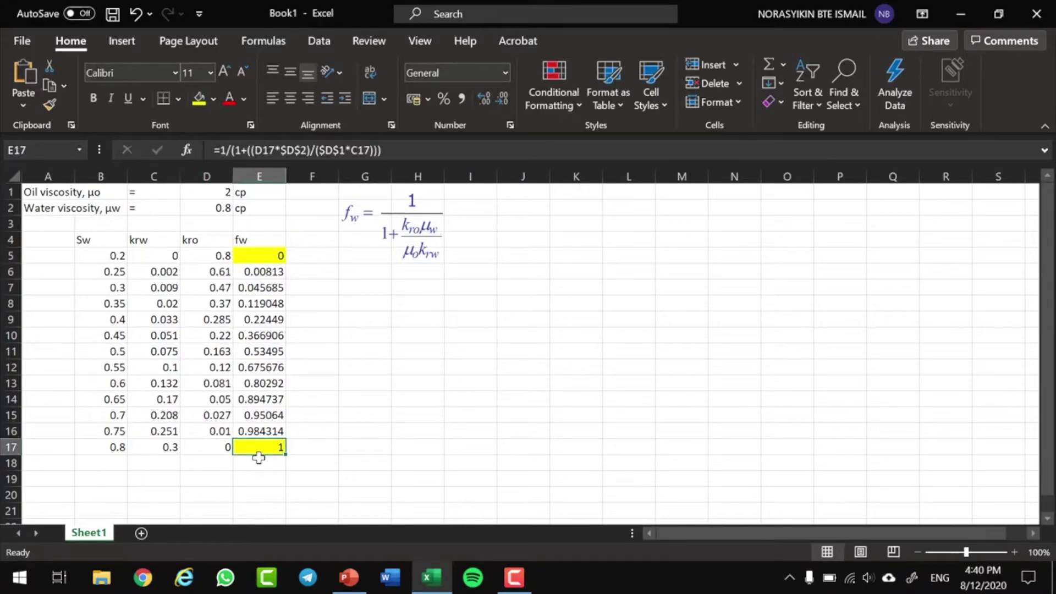
# - Examine the first and last rows of the Sw, krw, kro and fw columns to relate the endpoint values
pyautogui.click(252, 256)
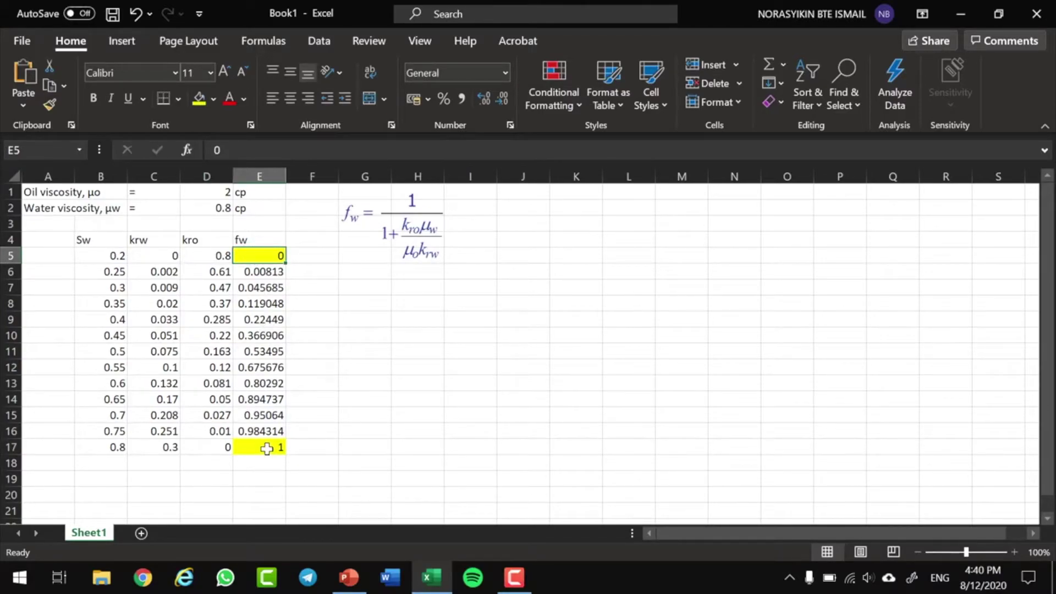
pyautogui.click(104, 254)
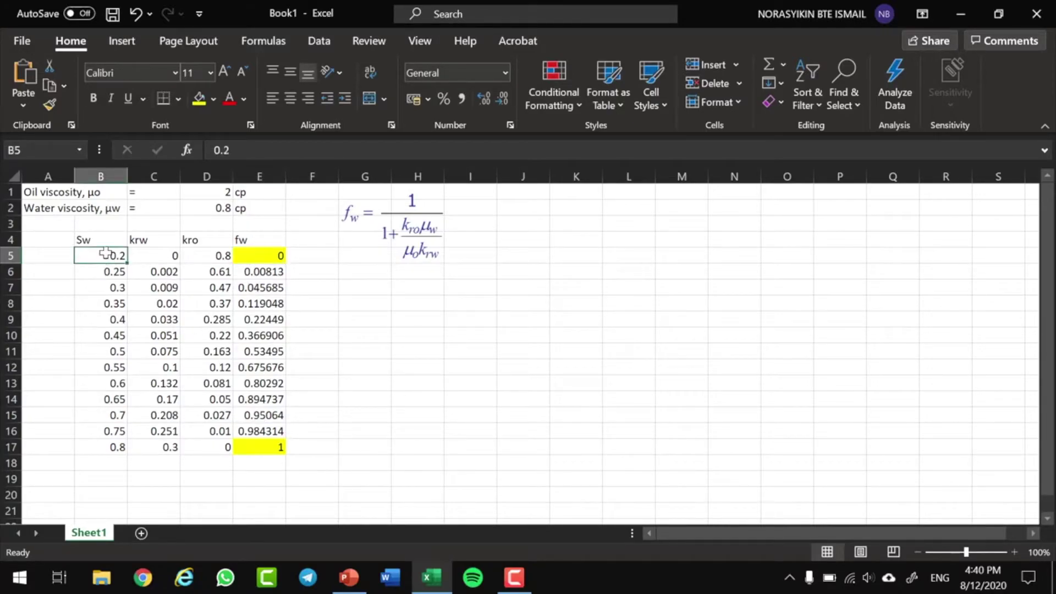
pyautogui.click(117, 447)
pyautogui.click(101, 254)
pyautogui.click(117, 445)
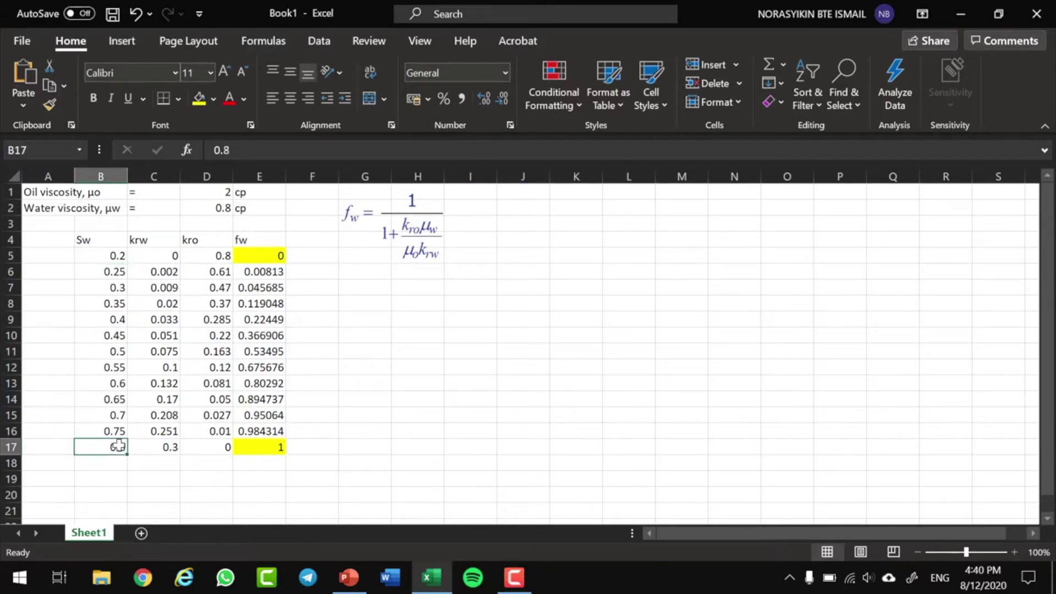
pyautogui.click(173, 253)
pyautogui.click(209, 257)
pyautogui.click(149, 255)
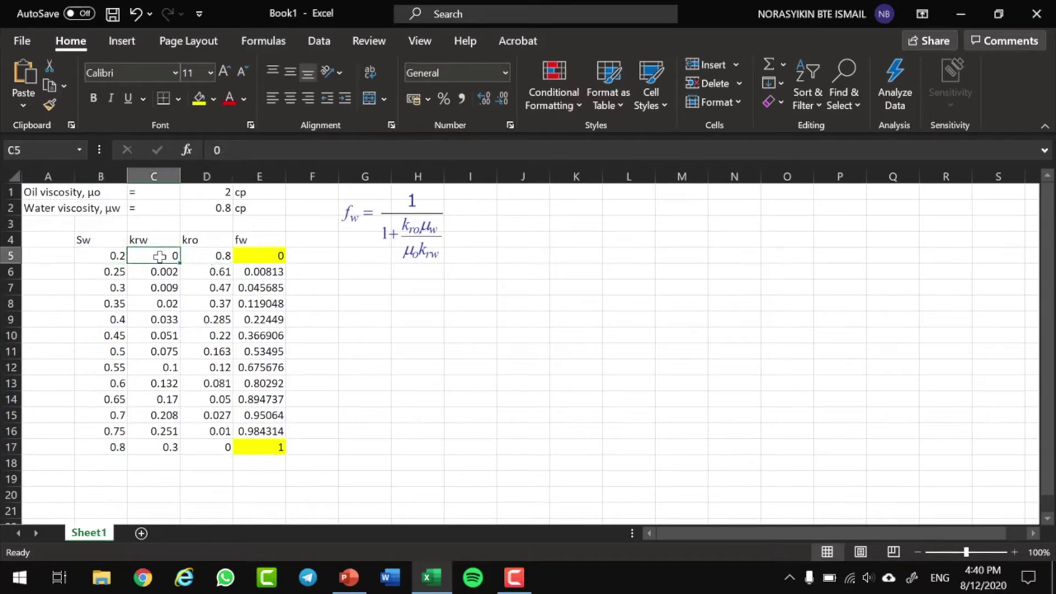
pyautogui.click(154, 446)
pyautogui.click(199, 447)
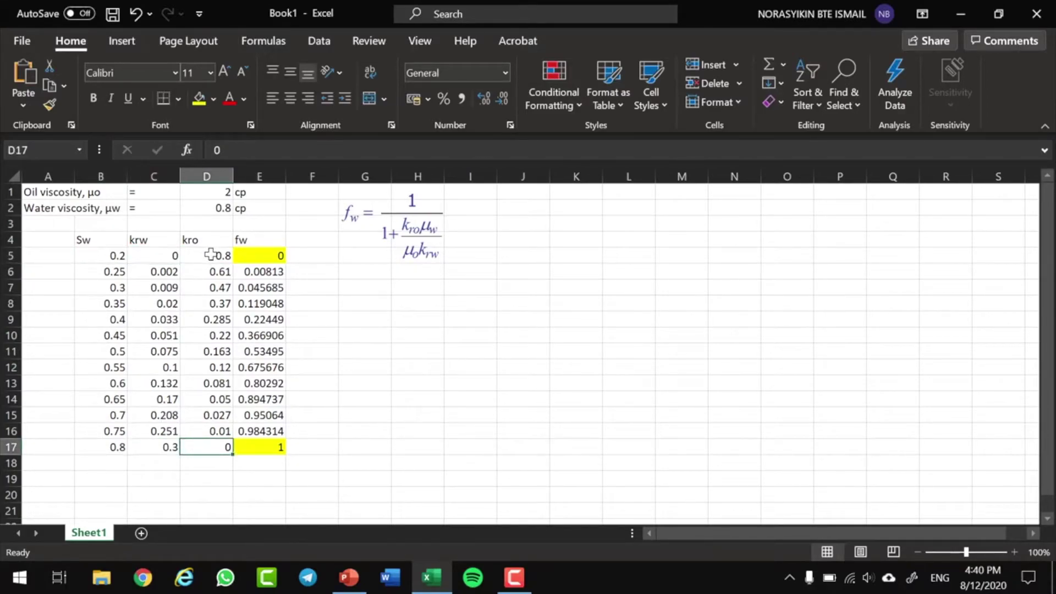
pyautogui.click(264, 255)
pyautogui.click(325, 259)
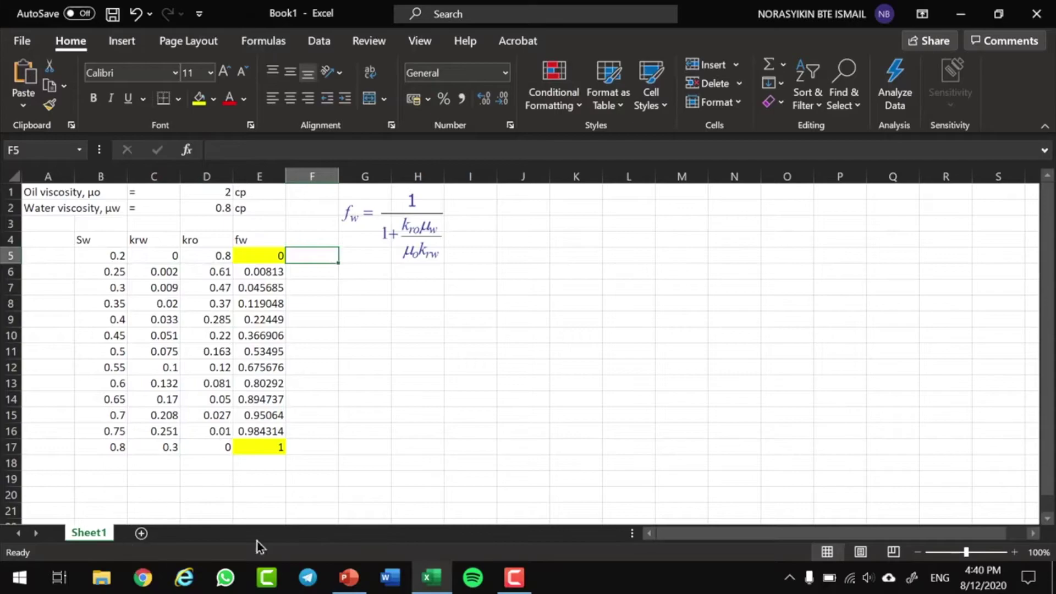
# - Switch to the PowerPoint lecture and go through the example on slide 14 to the fw versus Sw graph on slide 15
pyautogui.click(350, 572)
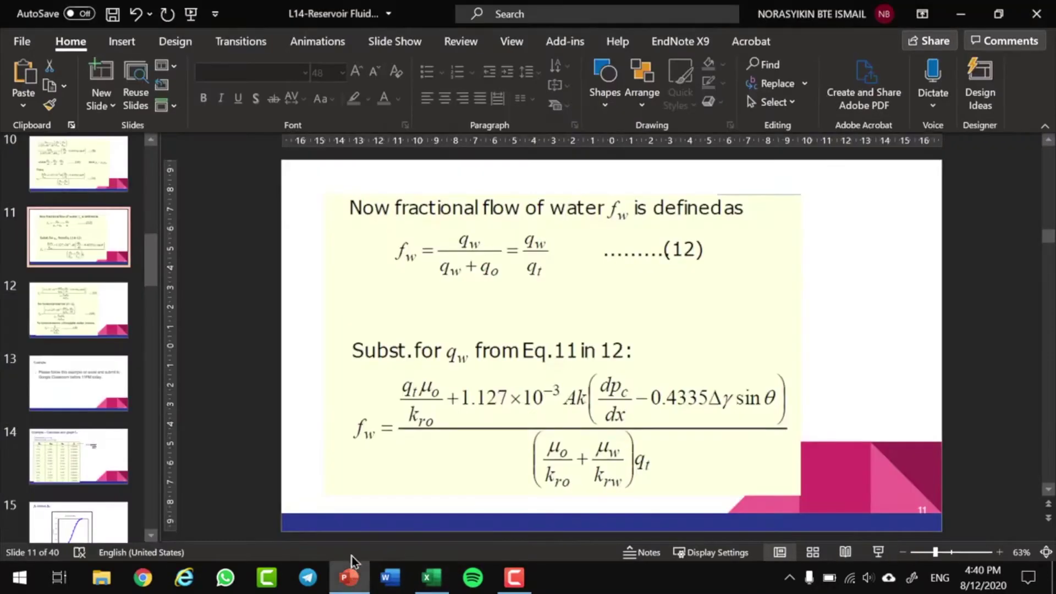
pyautogui.scroll(-3, 77, 434)
pyautogui.click(83, 337)
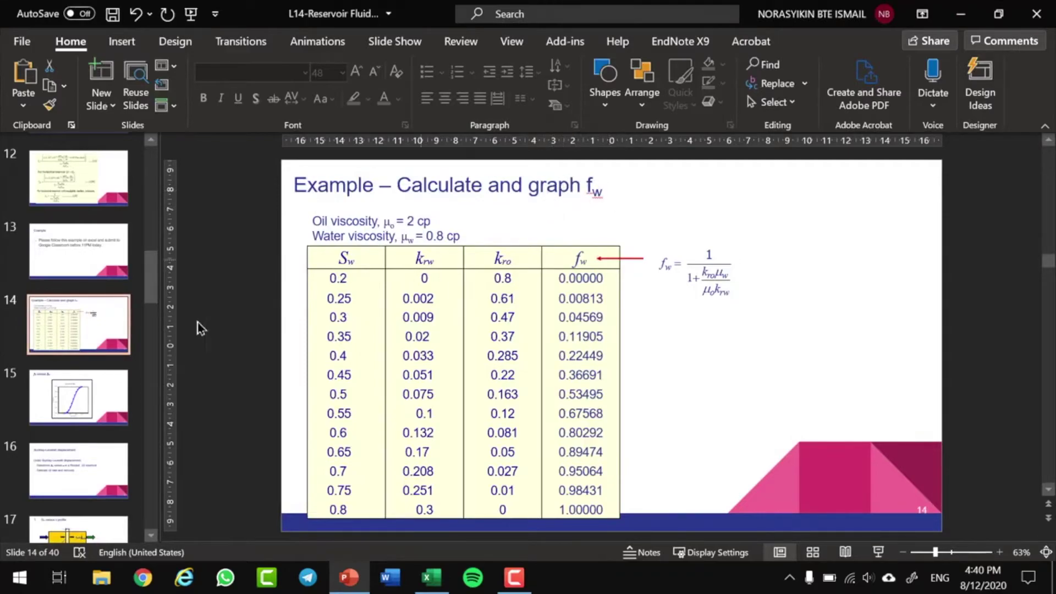
pyautogui.click(118, 404)
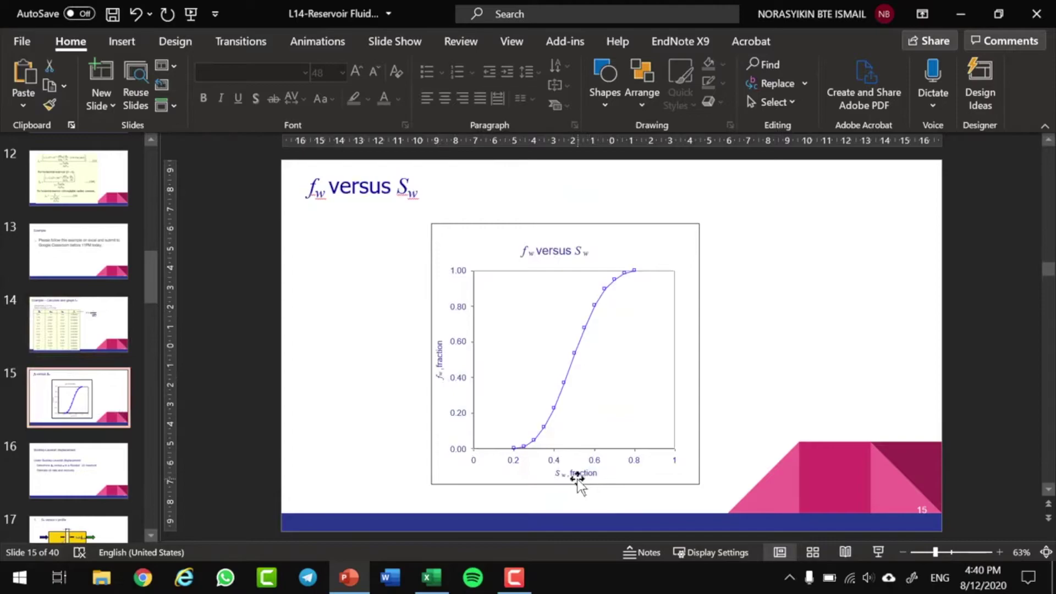
# - Return to the Excel workbook and insert a scatter chart with smooth lines from the Sw values in B5:B17
pyautogui.click(430, 577)
pyautogui.moveTo(110, 257); pyautogui.dragTo(99, 446)
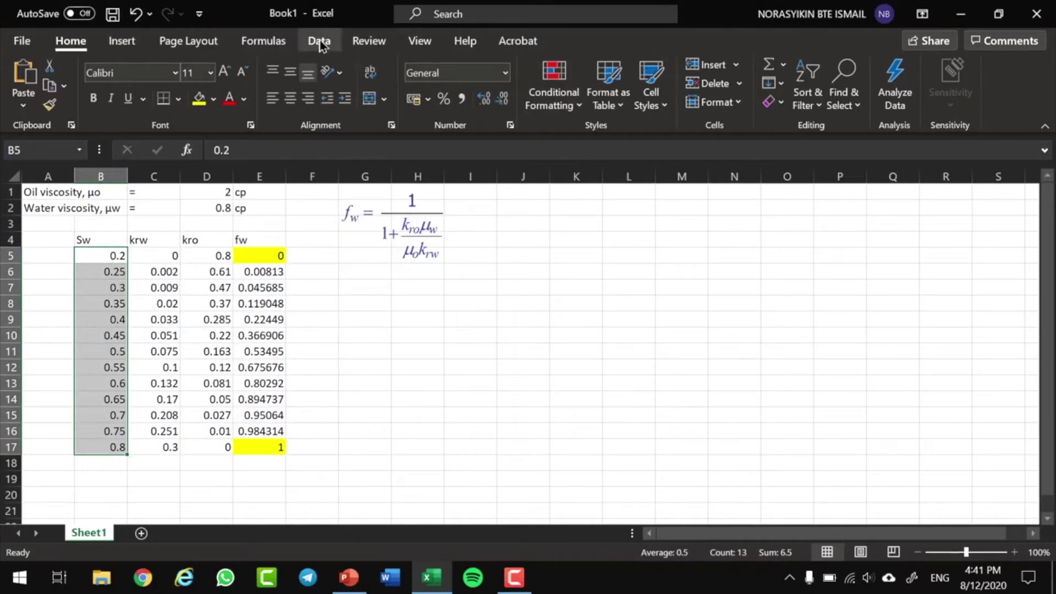
pyautogui.click(122, 41)
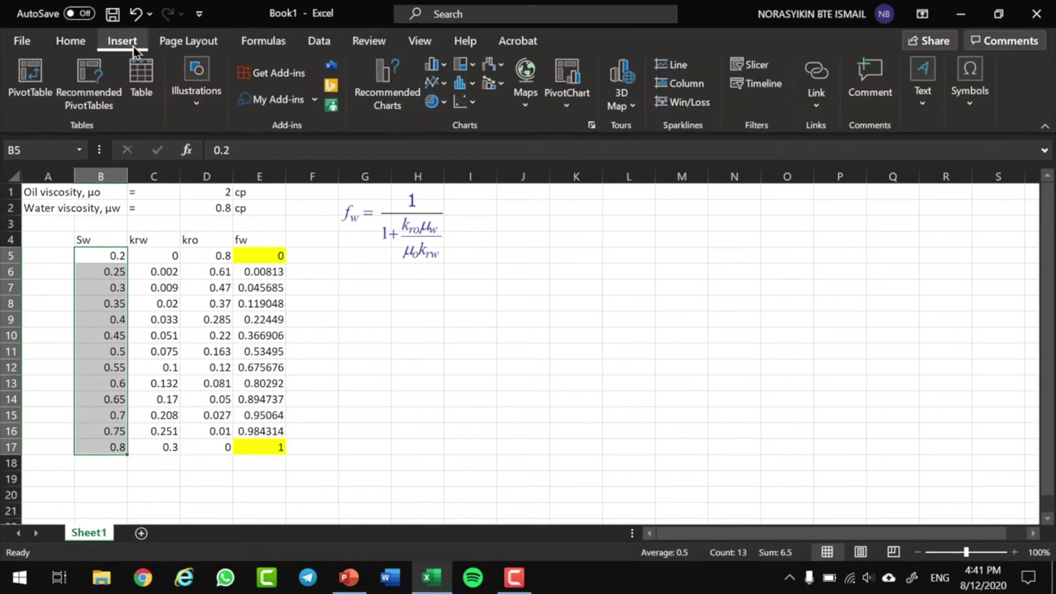
pyautogui.click(459, 104)
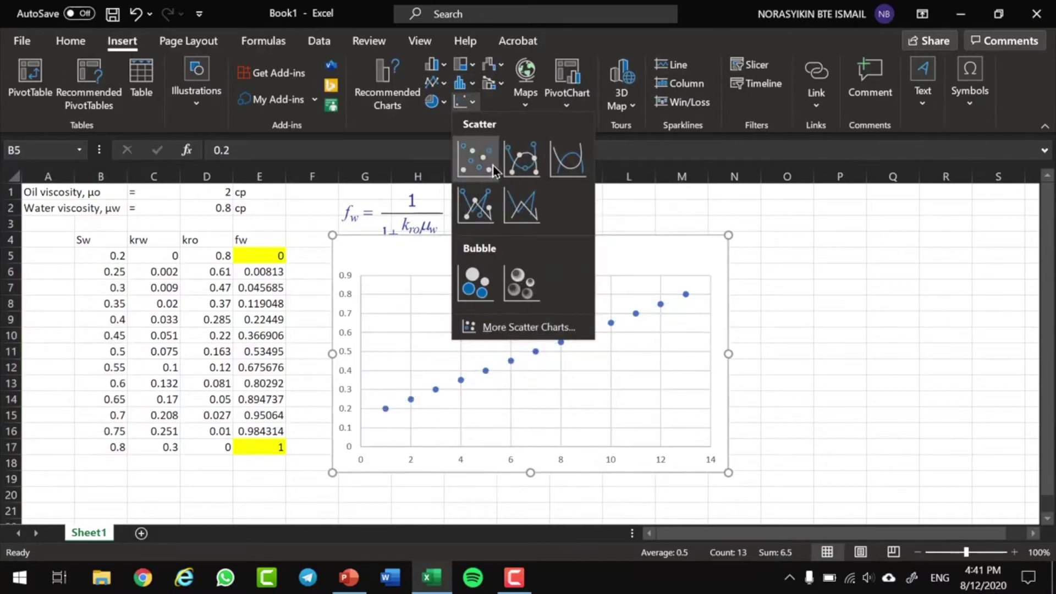
pyautogui.click(571, 161)
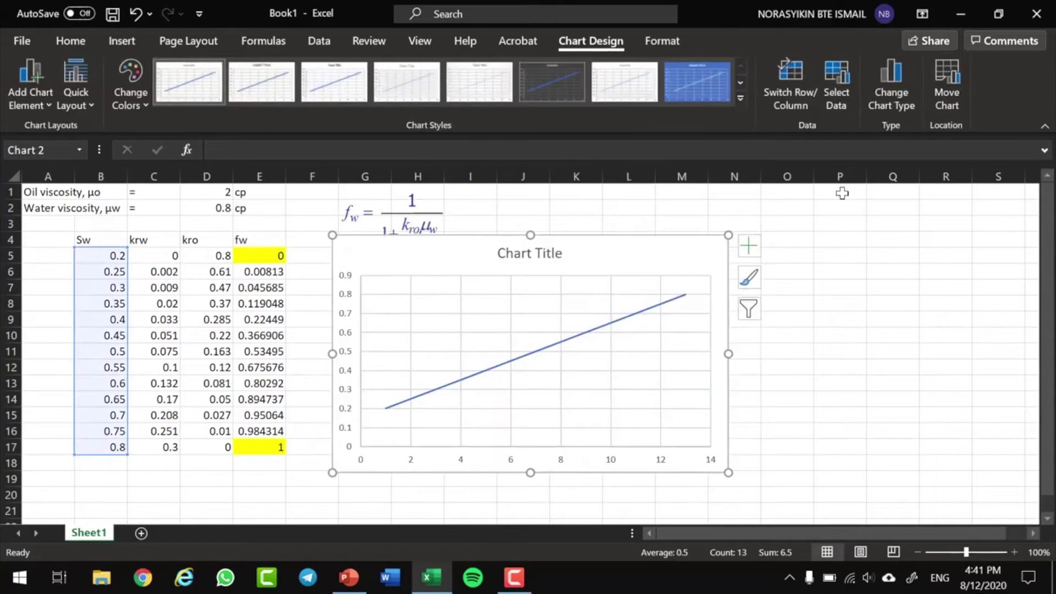
# - Open the chart's existing data series for editing and move the dialog clear of the data columns
pyautogui.click(837, 93)
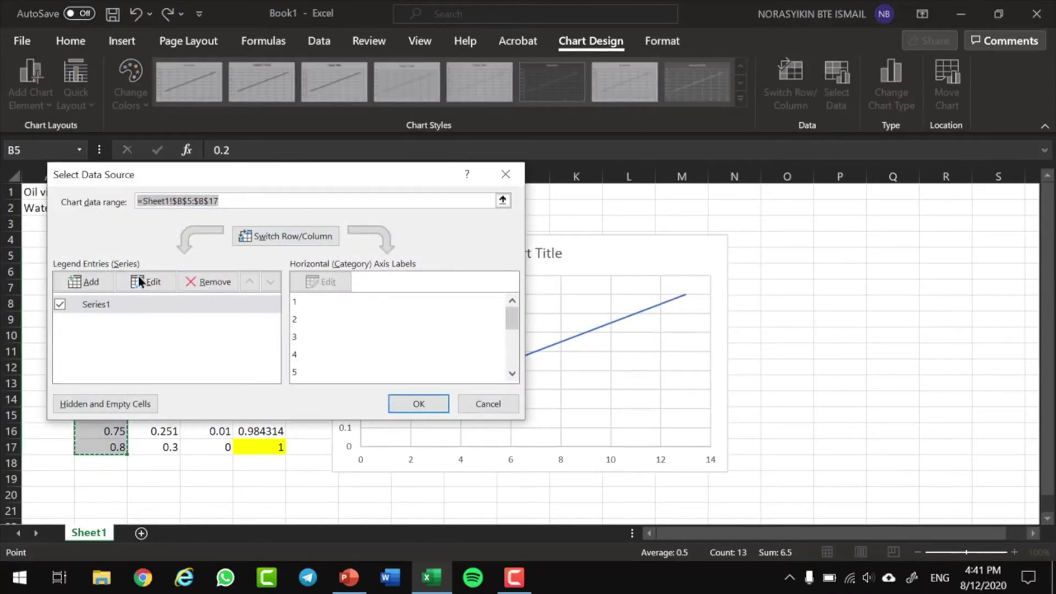
pyautogui.click(165, 282)
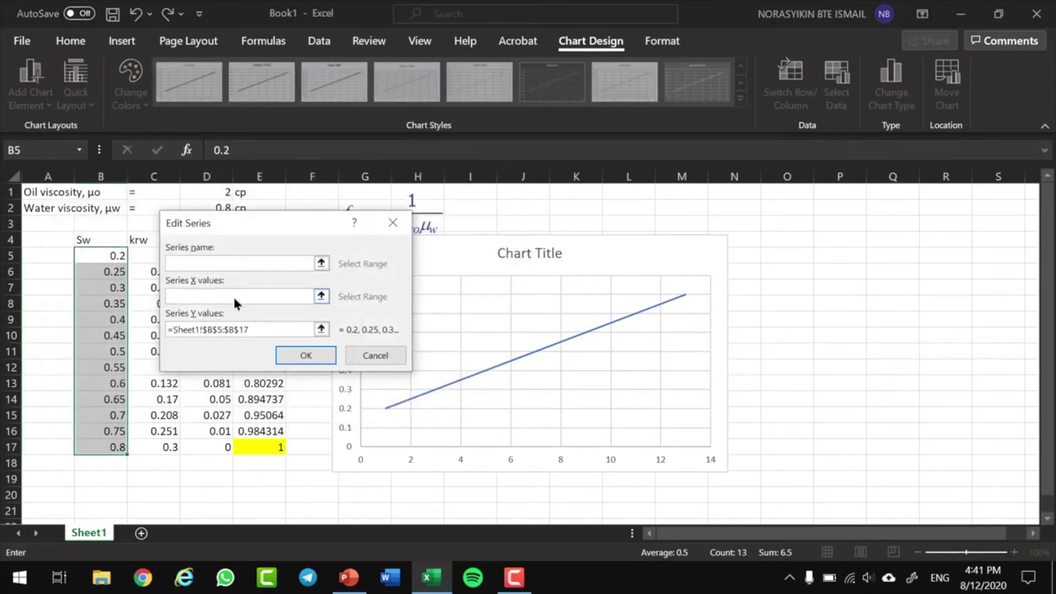
pyautogui.moveTo(264, 225); pyautogui.dragTo(490, 234)
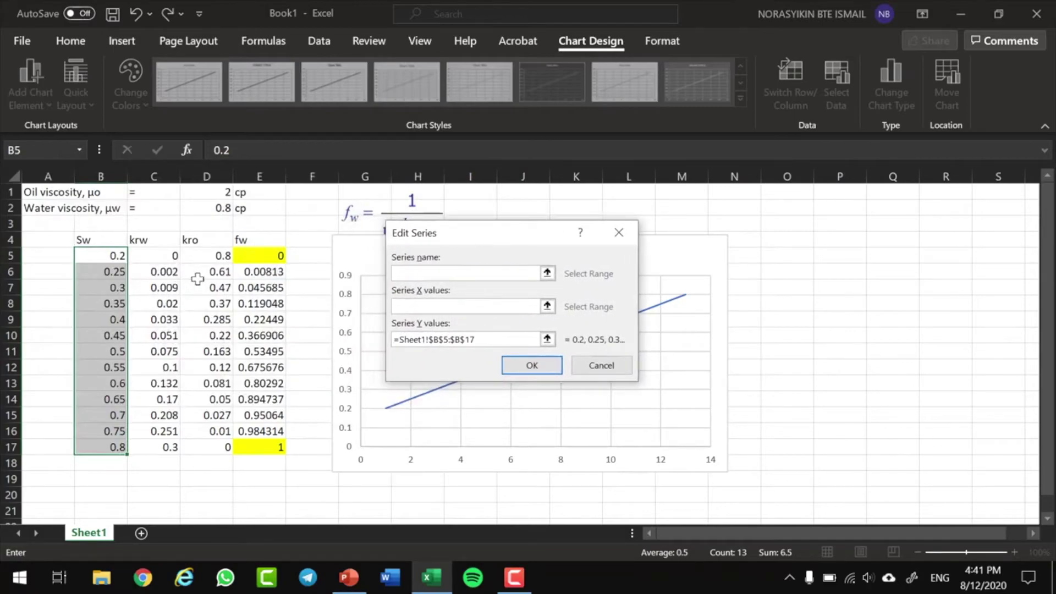
pyautogui.moveTo(258, 253); pyautogui.dragTo(260, 448)
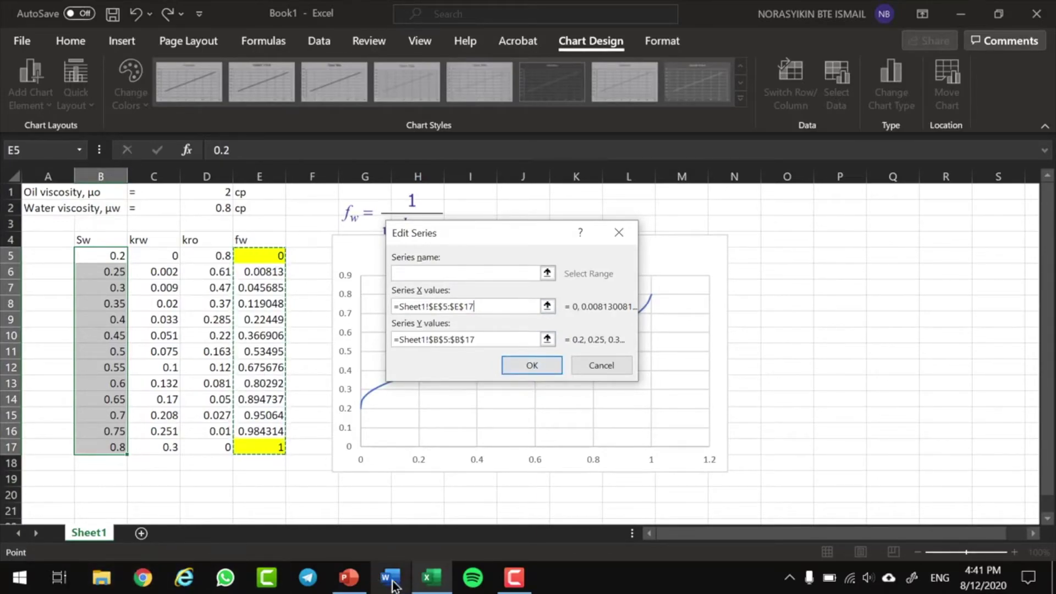
pyautogui.click(357, 578)
pyautogui.click(362, 577)
pyautogui.moveTo(475, 306); pyautogui.dragTo(407, 302)
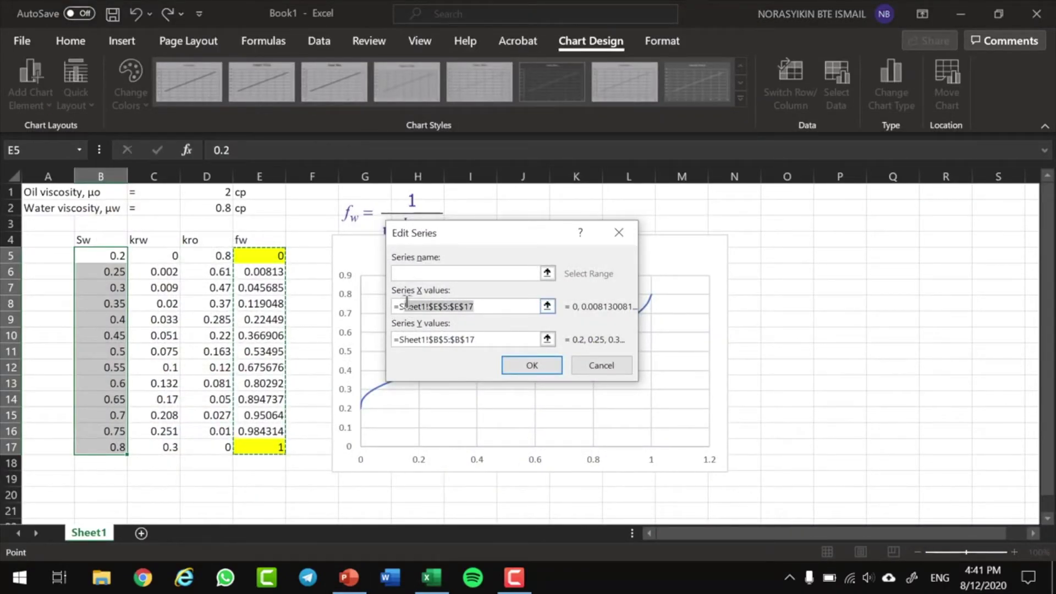
pyautogui.press('BackSpace')
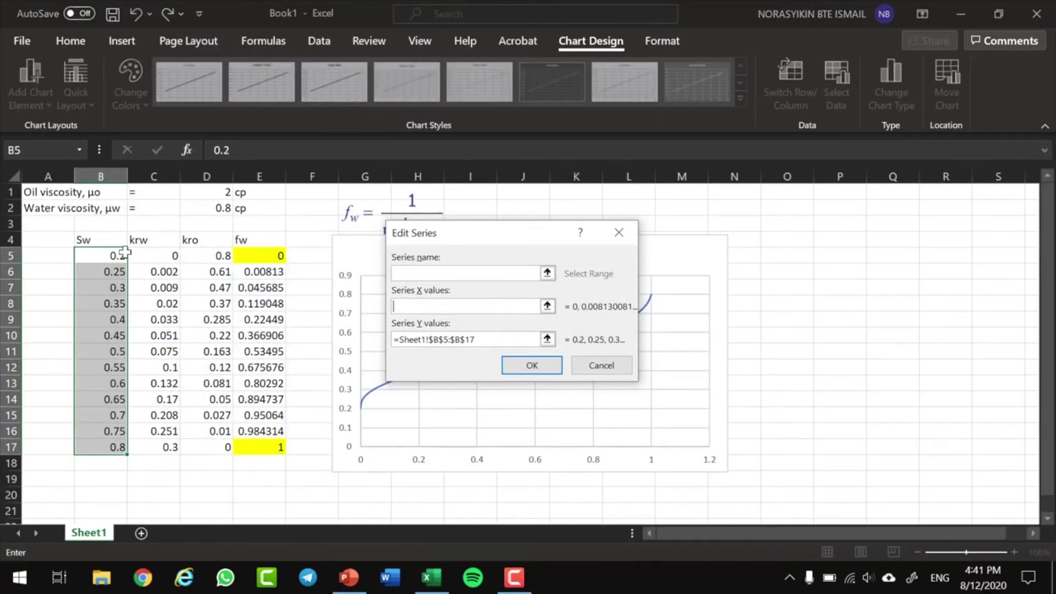
# - Set the series X values to the Sw range B5:B17 and the Y values to the fw range E5:E17
pyautogui.moveTo(121, 254); pyautogui.dragTo(121, 447)
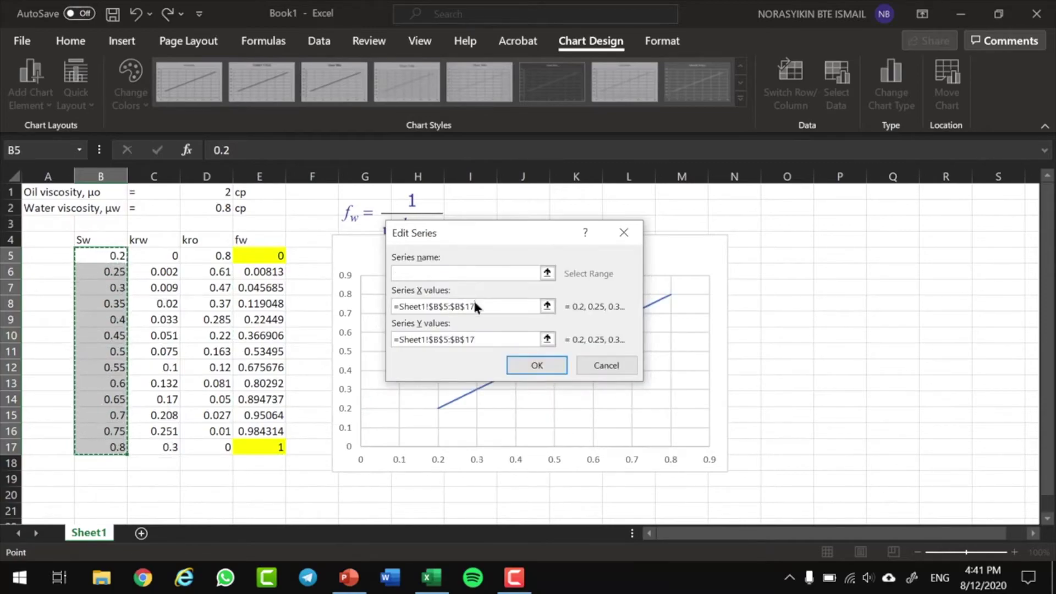
pyautogui.moveTo(484, 340); pyautogui.dragTo(377, 330)
pyautogui.press('BackSpace')
pyautogui.moveTo(277, 256); pyautogui.dragTo(250, 448)
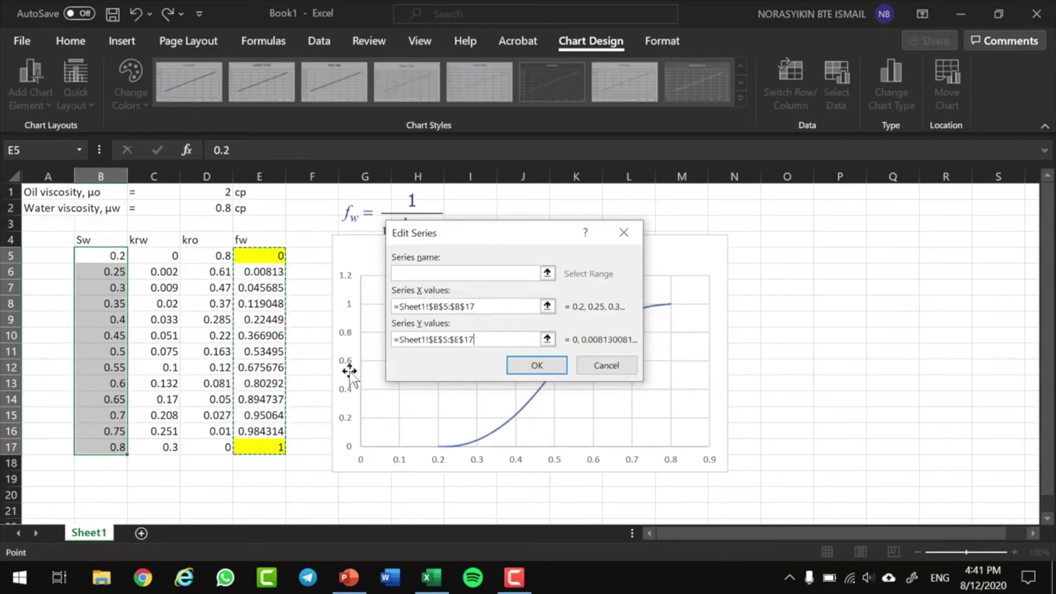
pyautogui.click(542, 365)
pyautogui.click(428, 398)
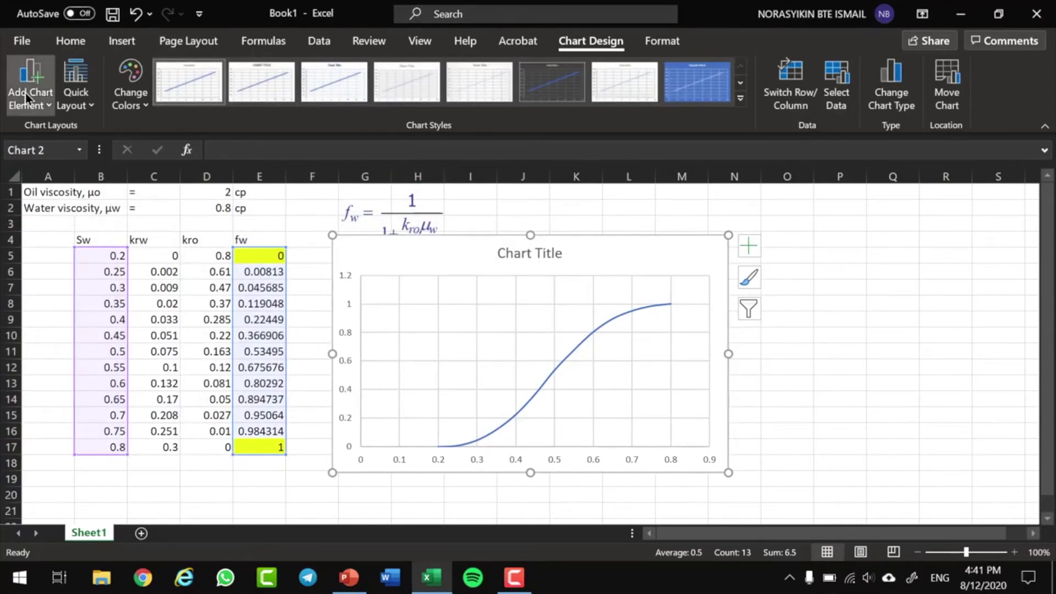
# - Add primary horizontal and primary vertical axis titles to the chart
pyautogui.click(31, 77)
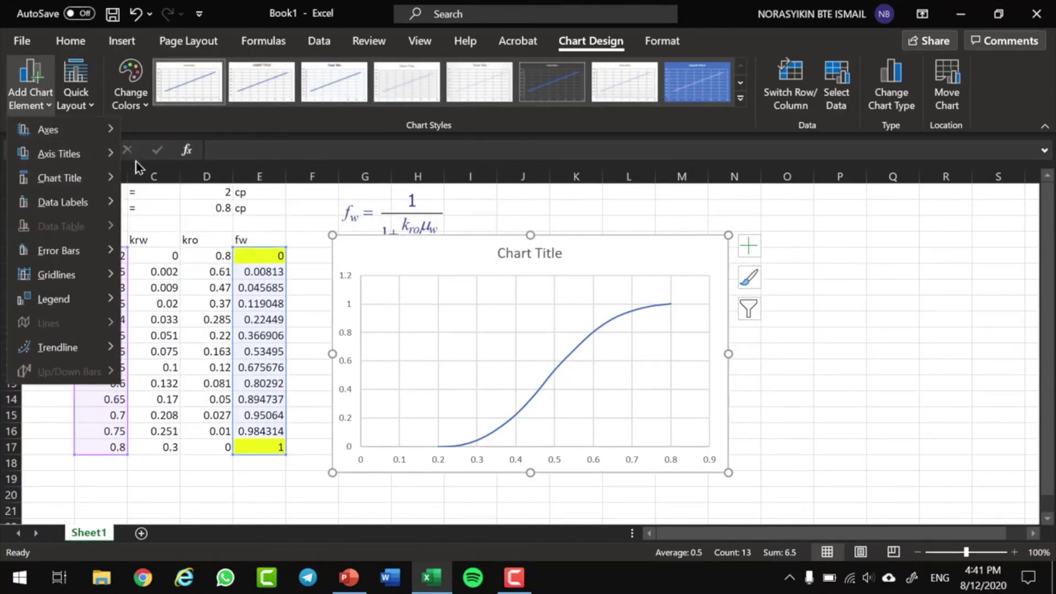
pyautogui.click(206, 163)
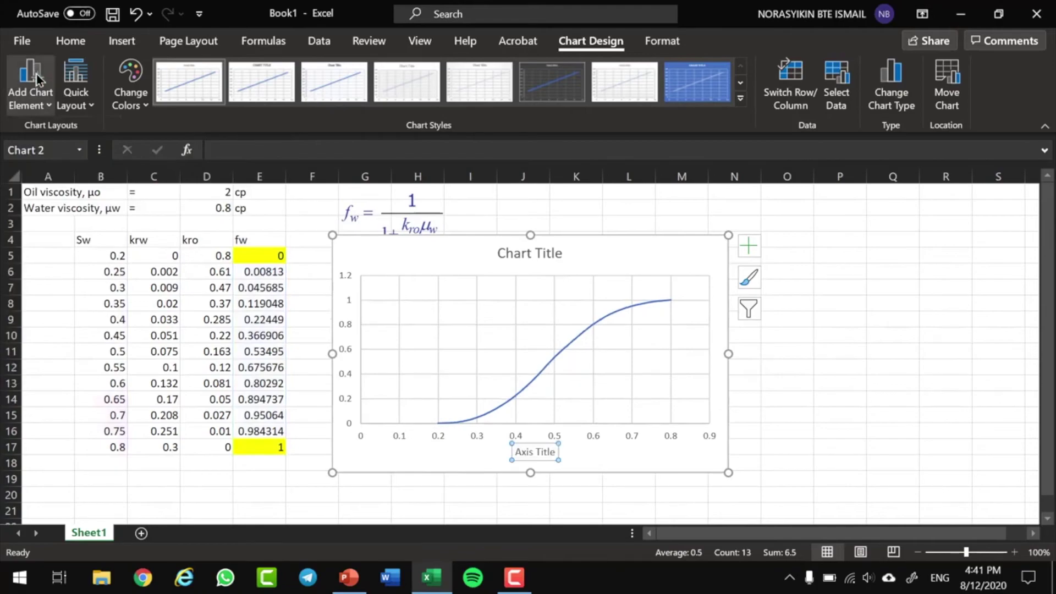
pyautogui.click(31, 74)
pyautogui.moveTo(85, 164)
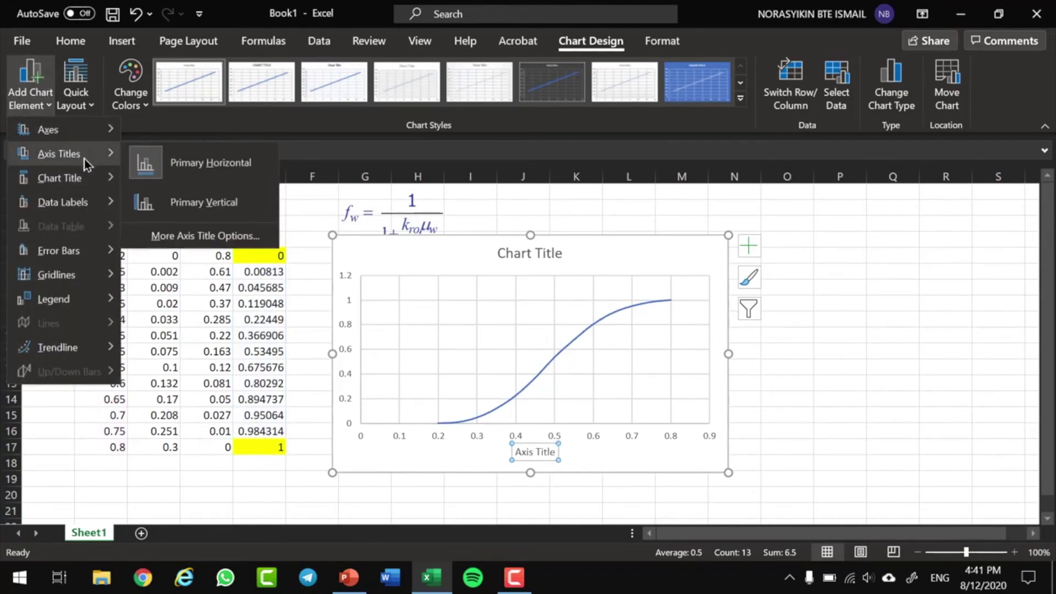
pyautogui.click(220, 203)
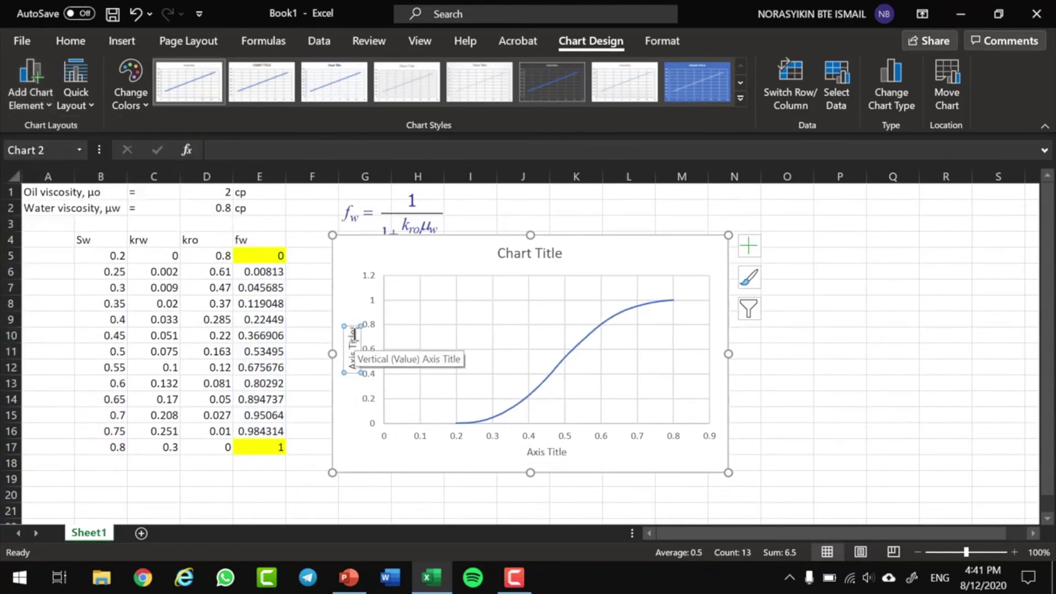
# - Label the vertical axis "fw" and the horizontal axis "Sw"
pyautogui.moveTo(352, 331); pyautogui.dragTo(347, 374)
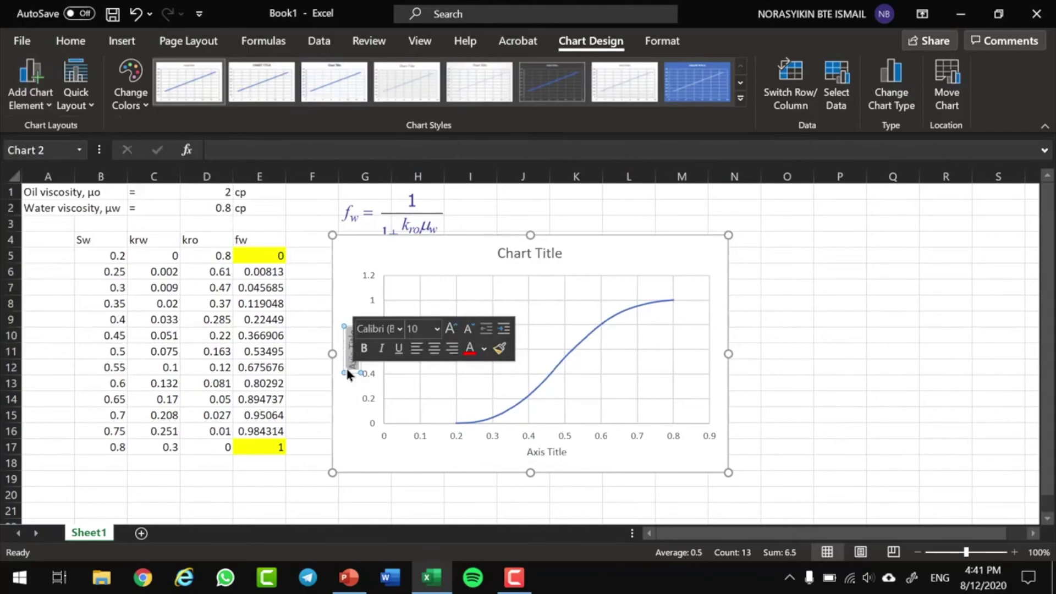
pyautogui.write('fw')
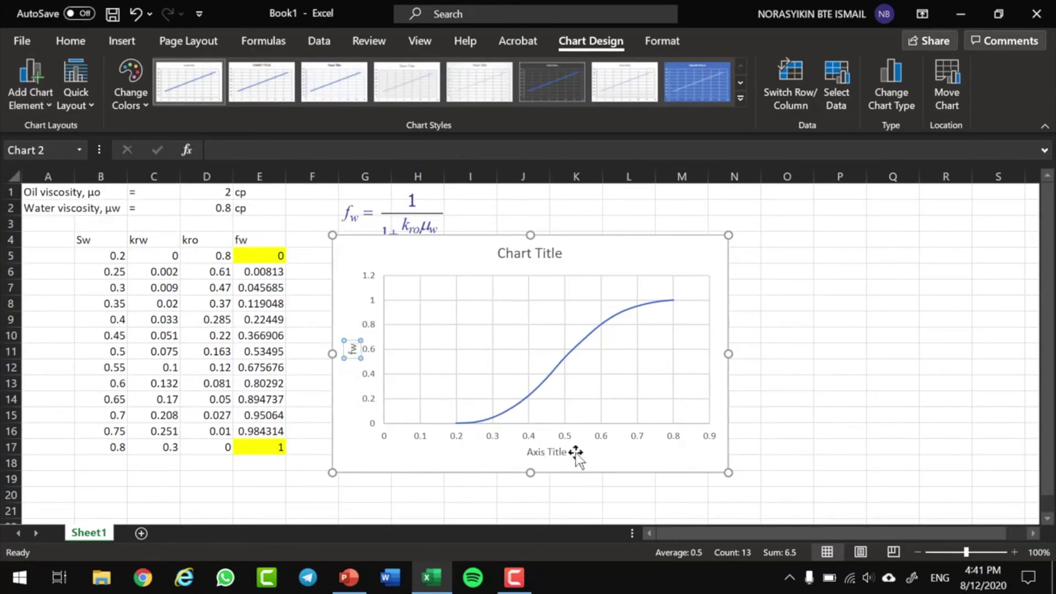
pyautogui.click(575, 454)
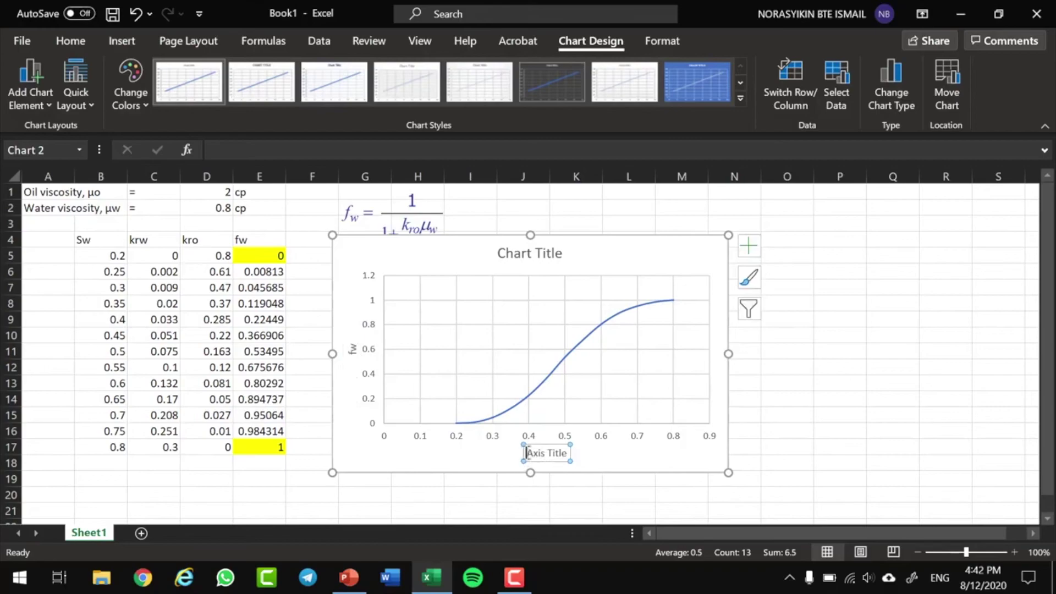
pyautogui.moveTo(530, 452); pyautogui.dragTo(572, 454)
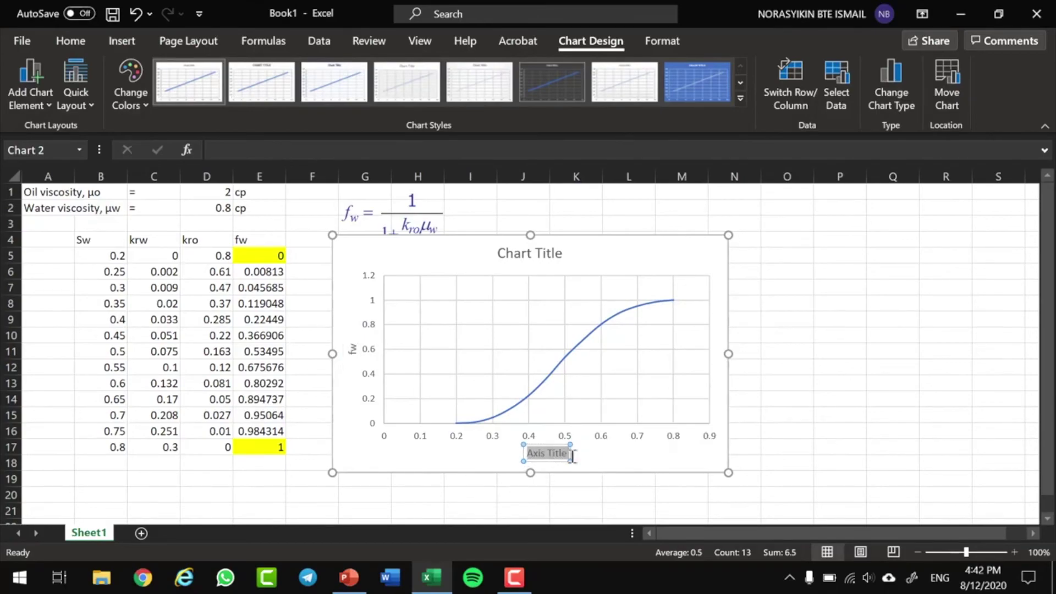
pyautogui.write('Sw')
# - Change the chart title to "fw vs Sw"
pyautogui.click(512, 250)
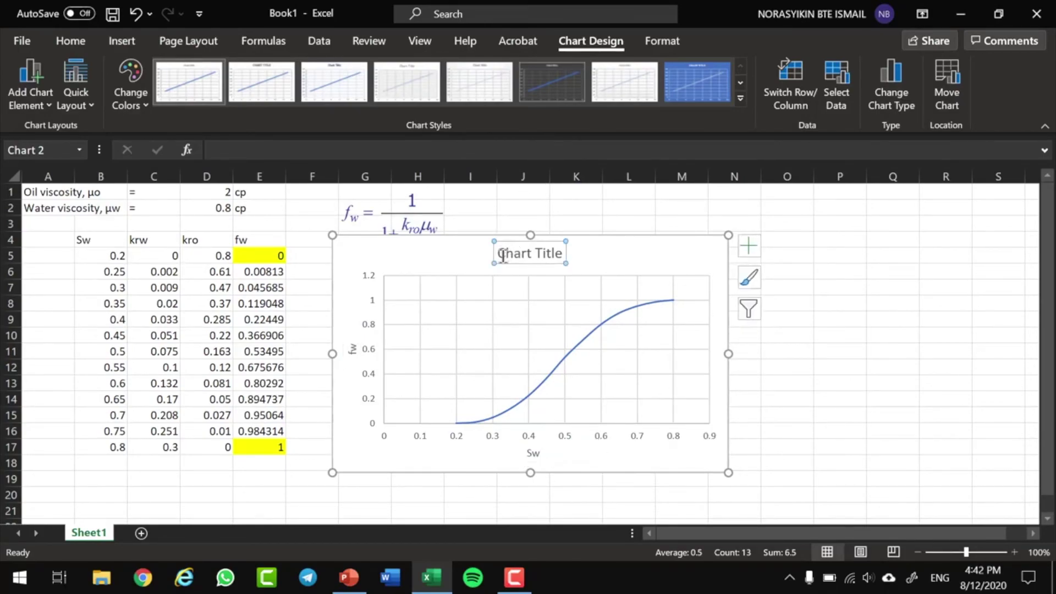
pyautogui.moveTo(498, 254); pyautogui.dragTo(553, 259)
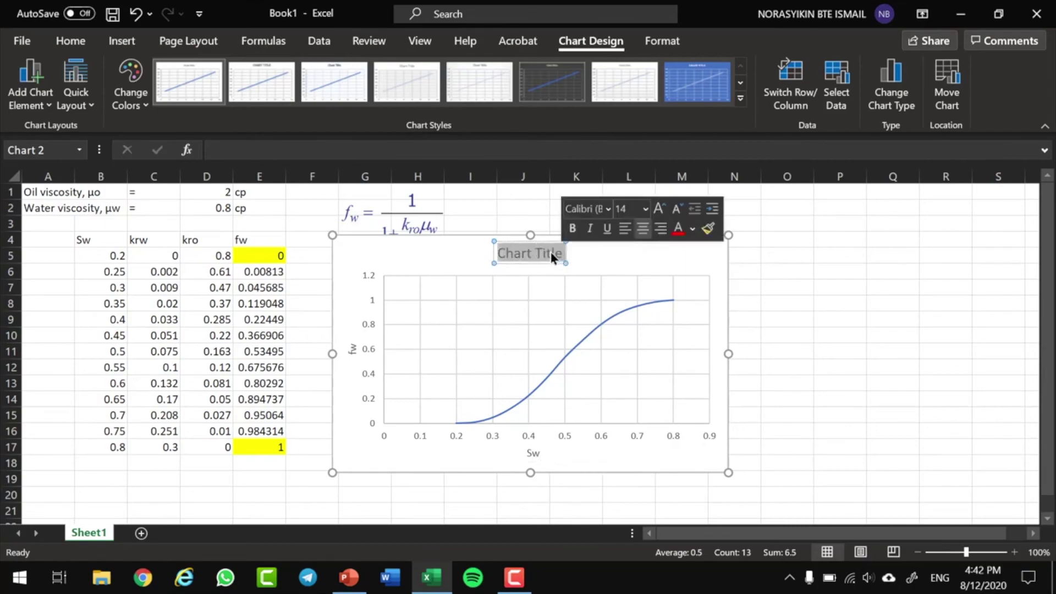
pyautogui.write('fw vs Sw')
pyautogui.click(634, 250)
# - Move the chart down so that it sits below the fw equation without covering it
pyautogui.click(828, 287)
pyautogui.moveTo(681, 266); pyautogui.dragTo(684, 311)
pyautogui.click(832, 350)
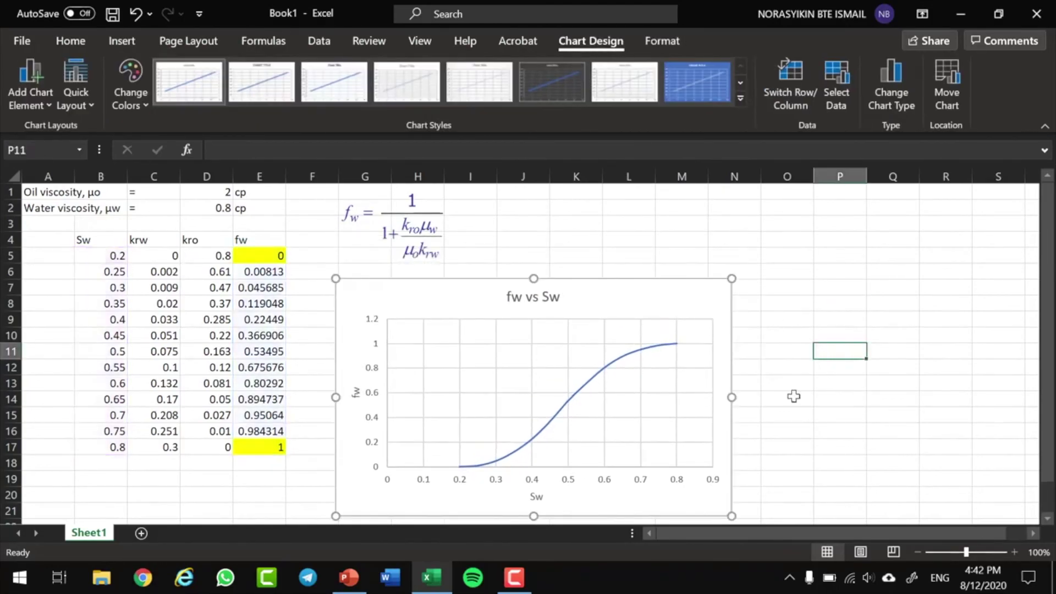